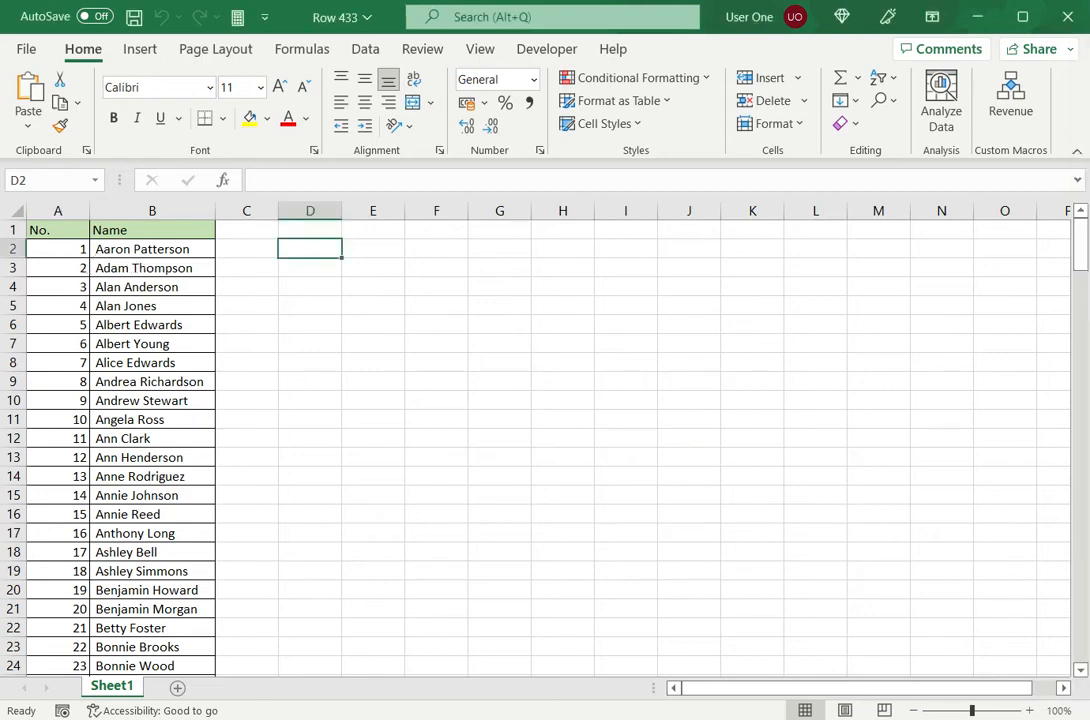
# Review the name list and check in the Excel add-ins settings whether Analysis ToolPak is enabled, leaving the settings as they are.
pyautogui.scroll(-2, 545, 440)
pyautogui.scroll(2, 545, 440)
pyautogui.click(365, 48)
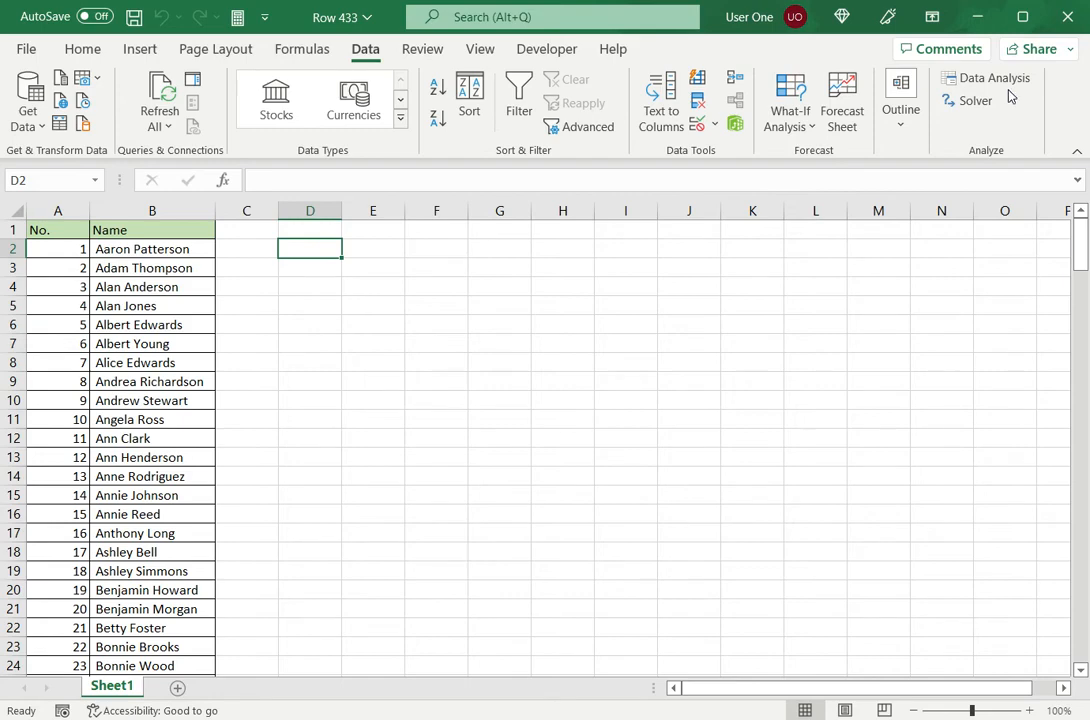
pyautogui.click(24, 48)
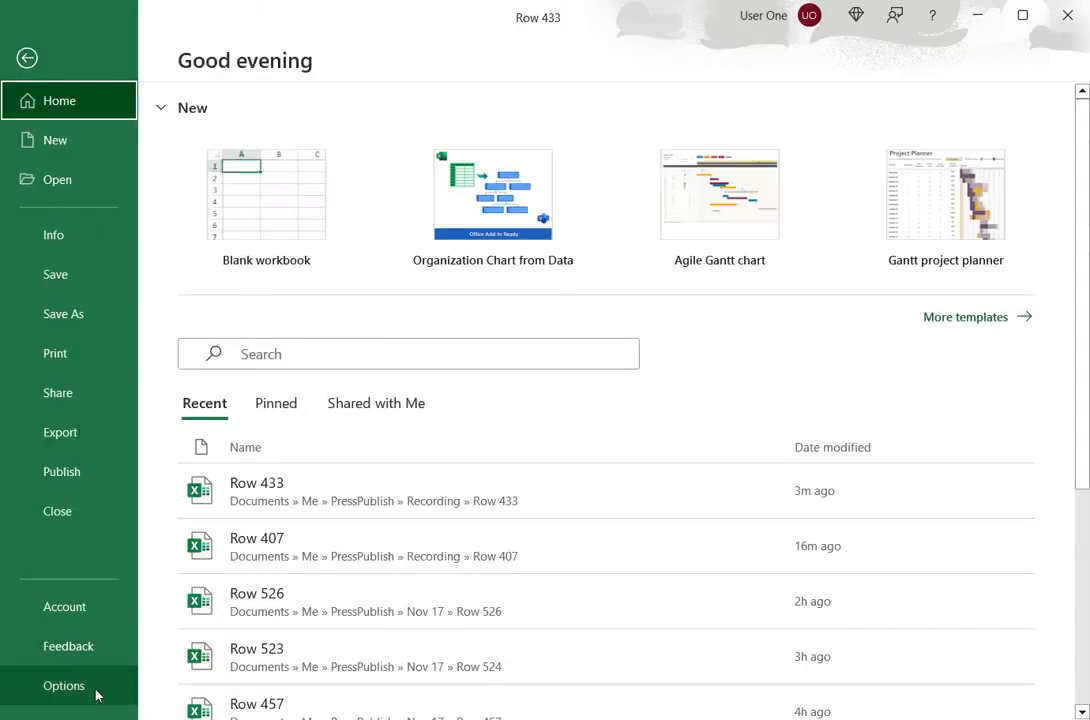
pyautogui.click(97, 693)
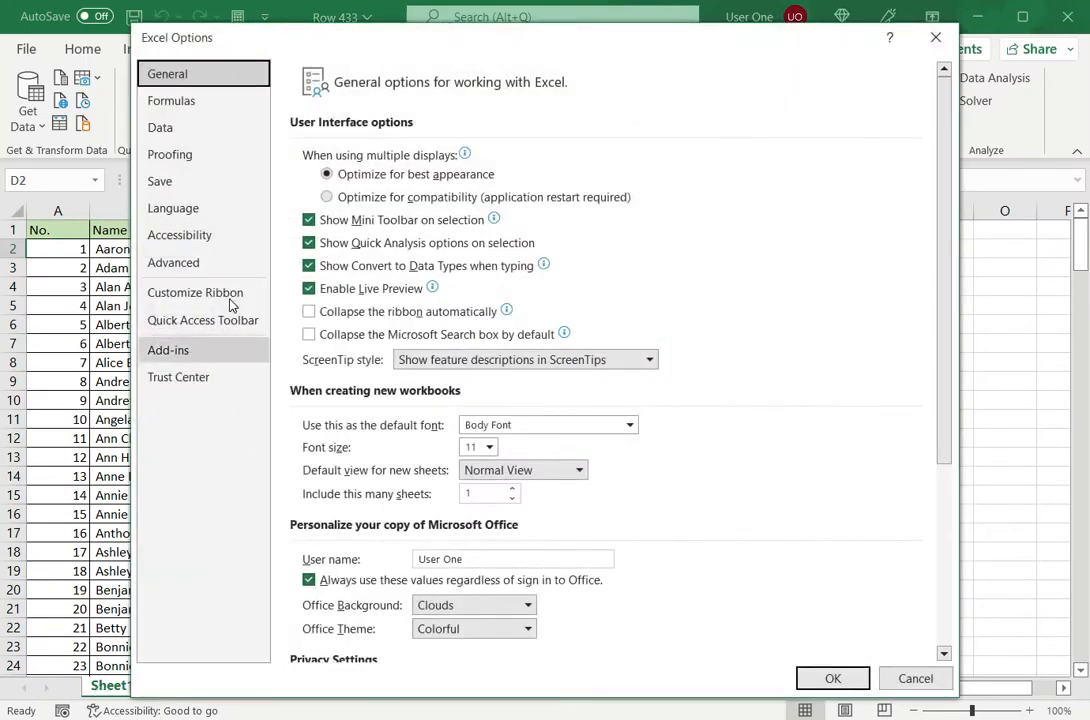
pyautogui.click(175, 355)
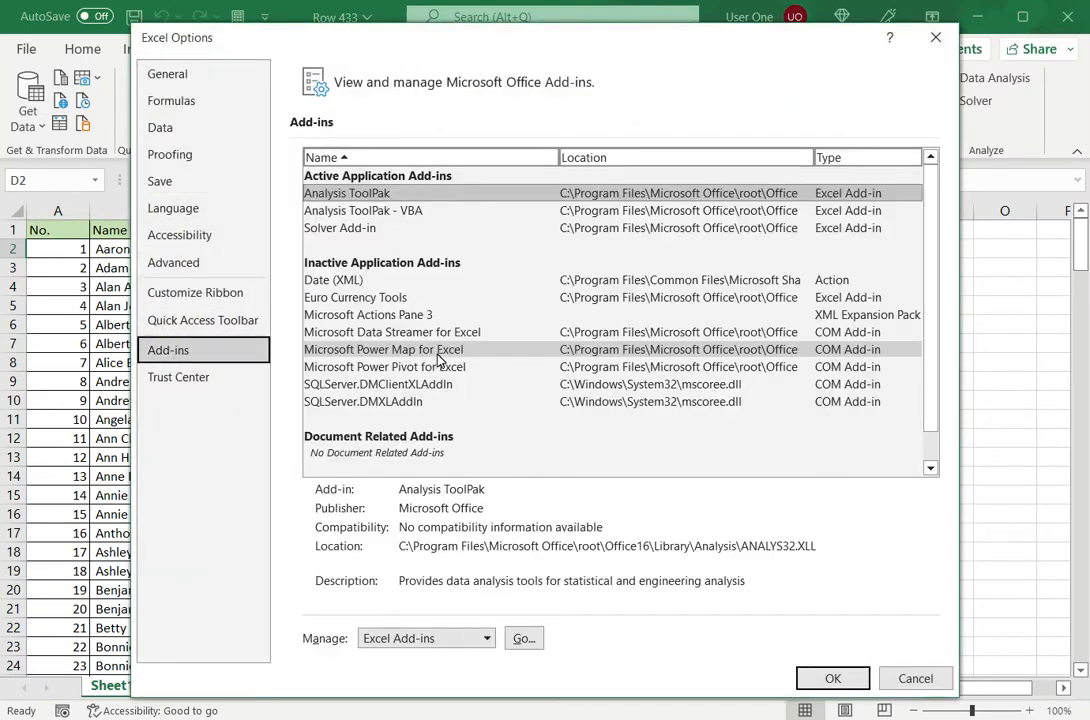
pyautogui.click(523, 639)
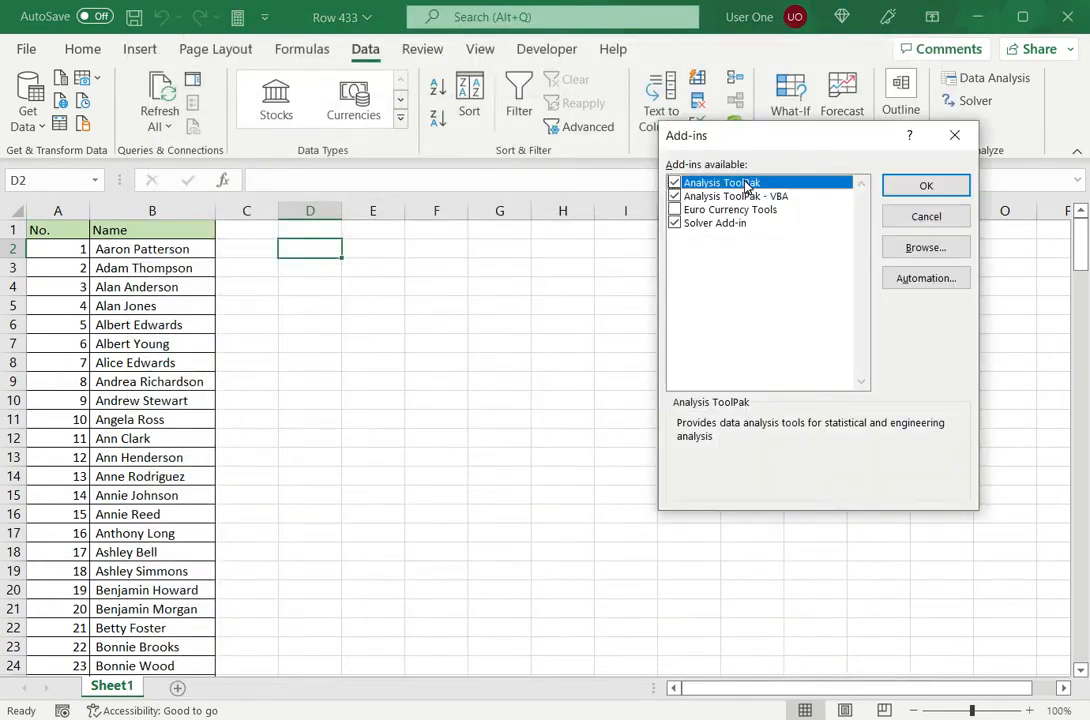
pyautogui.click(921, 216)
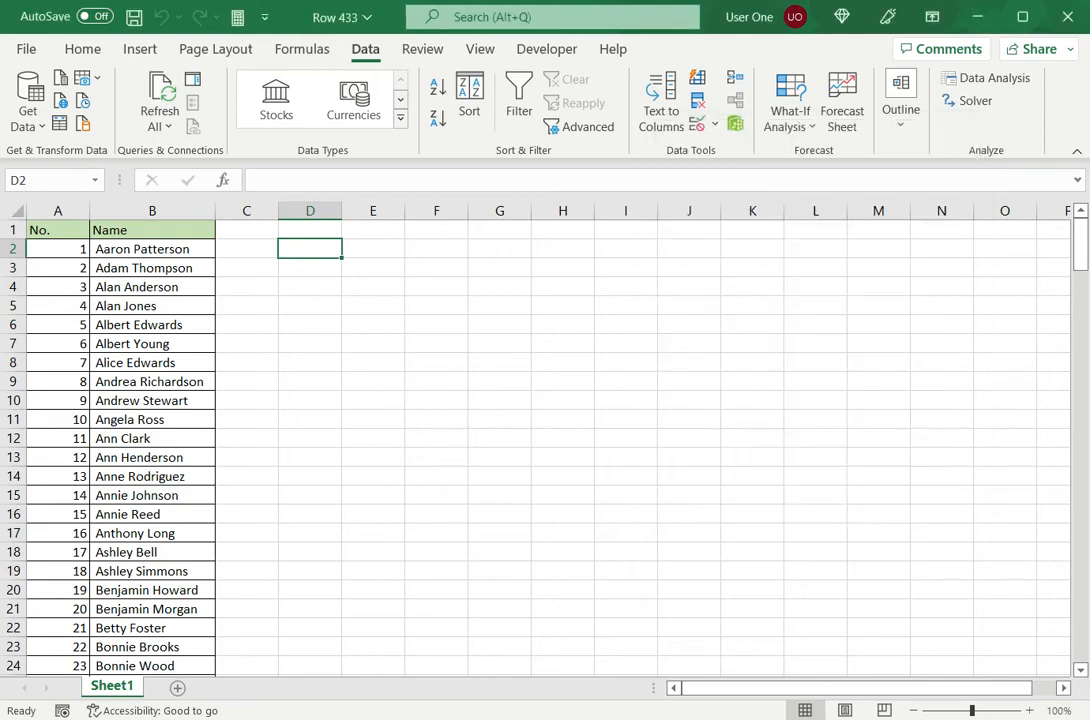
# Start the Sampling tool from the data analysis tools, keeping its dialog clear of the list columns.
pyautogui.click(990, 78)
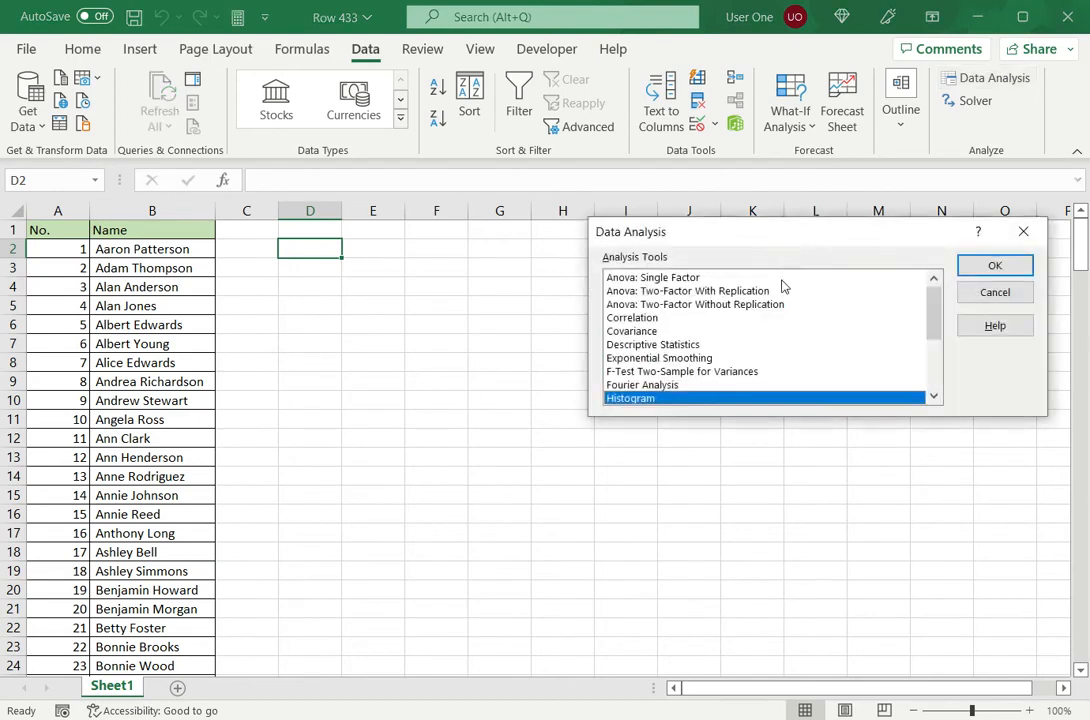
pyautogui.scroll(-2, 781, 327)
pyautogui.scroll(-2, 781, 327)
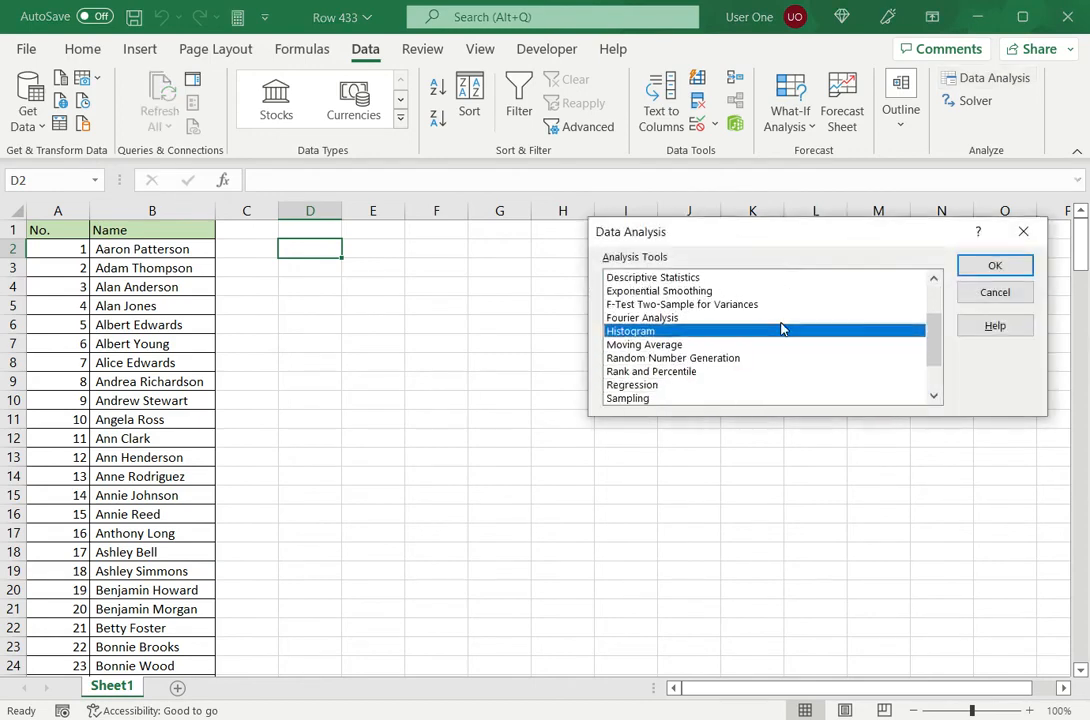
pyautogui.click(641, 385)
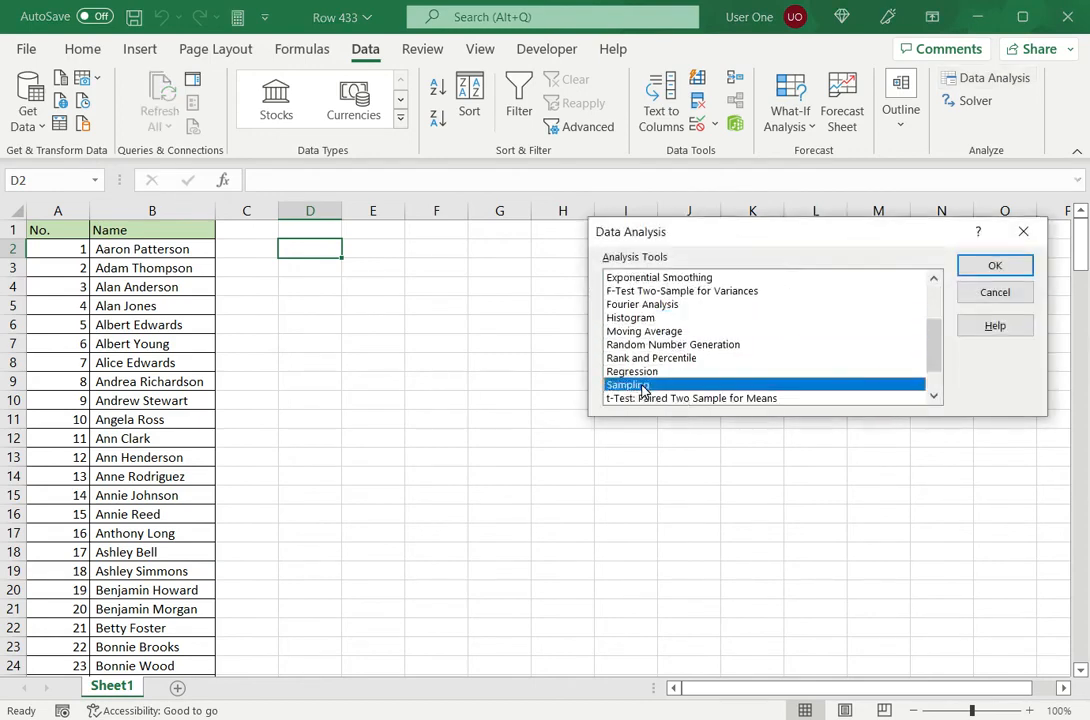
pyautogui.click(995, 265)
pyautogui.moveTo(783, 185); pyautogui.dragTo(573, 182)
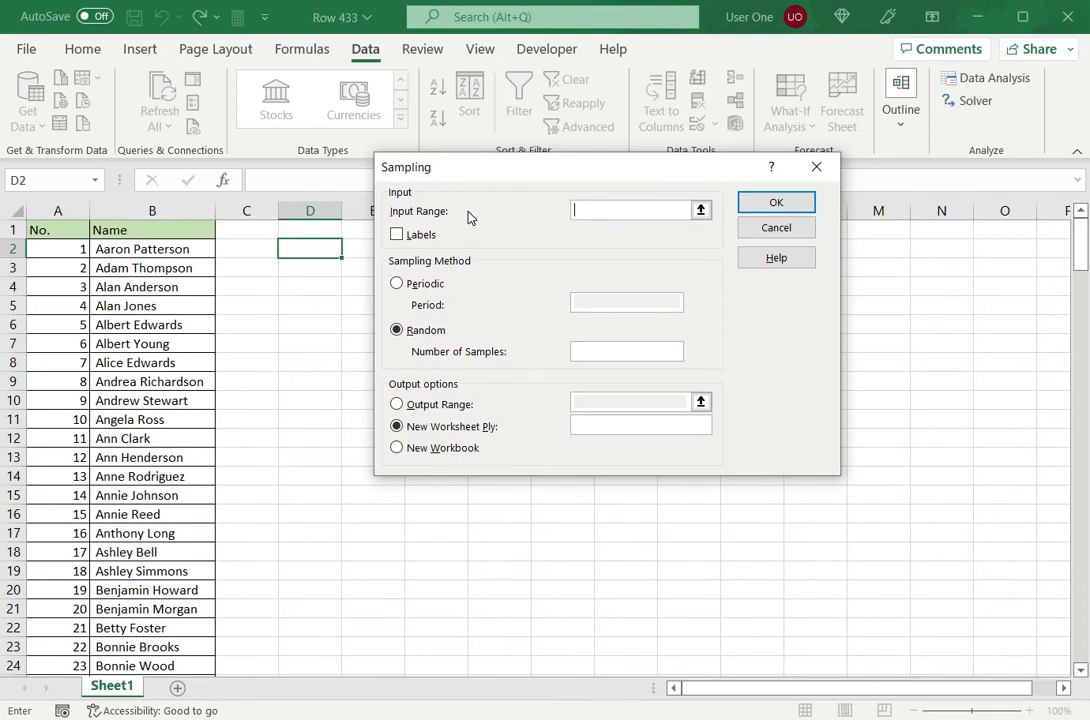
# Set the sampling input range to $A$2:$A$201 and the number of random samples to 30.
pyautogui.click(150, 249)
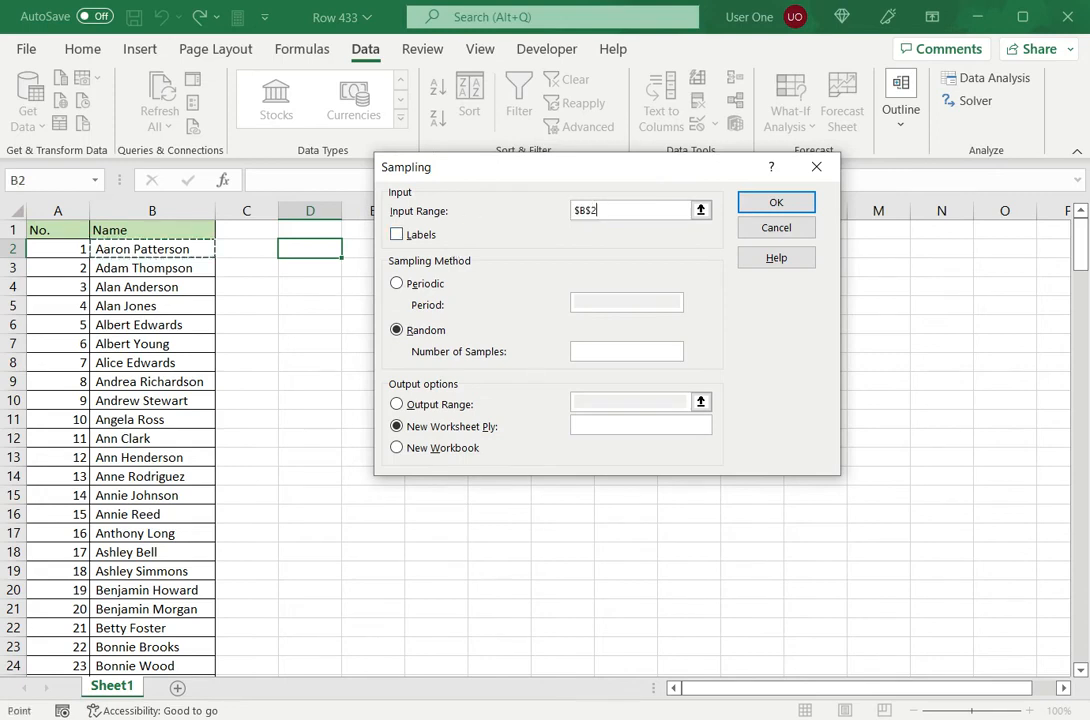
pyautogui.click(58, 249)
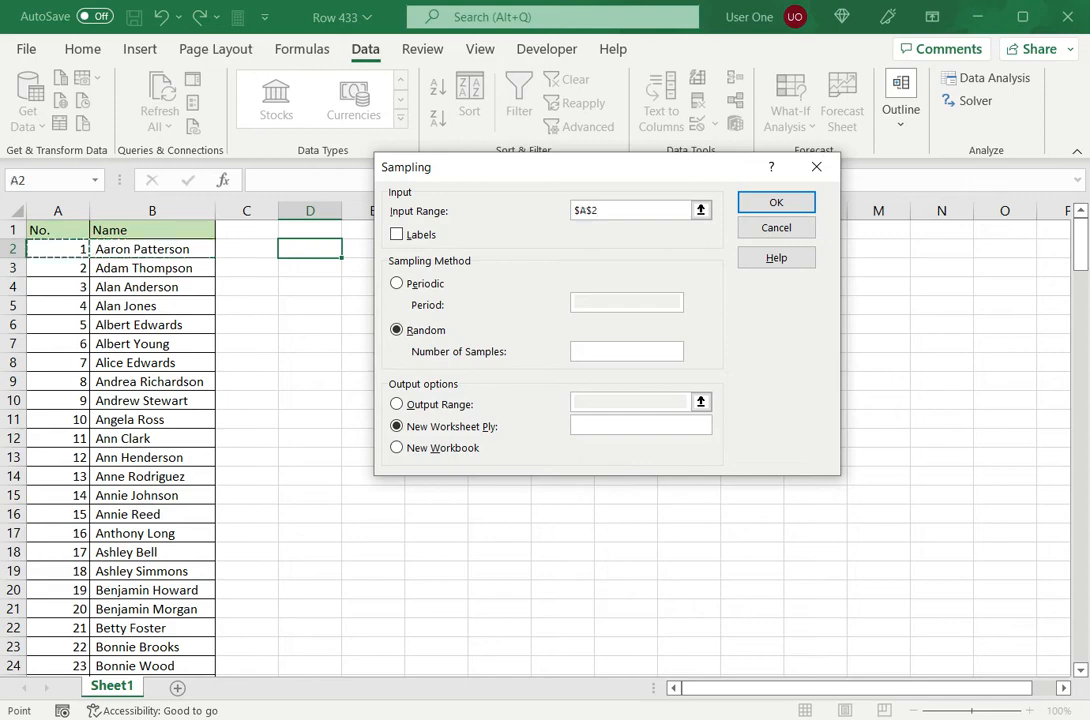
pyautogui.moveTo(58, 249); pyautogui.dragTo(58, 363)
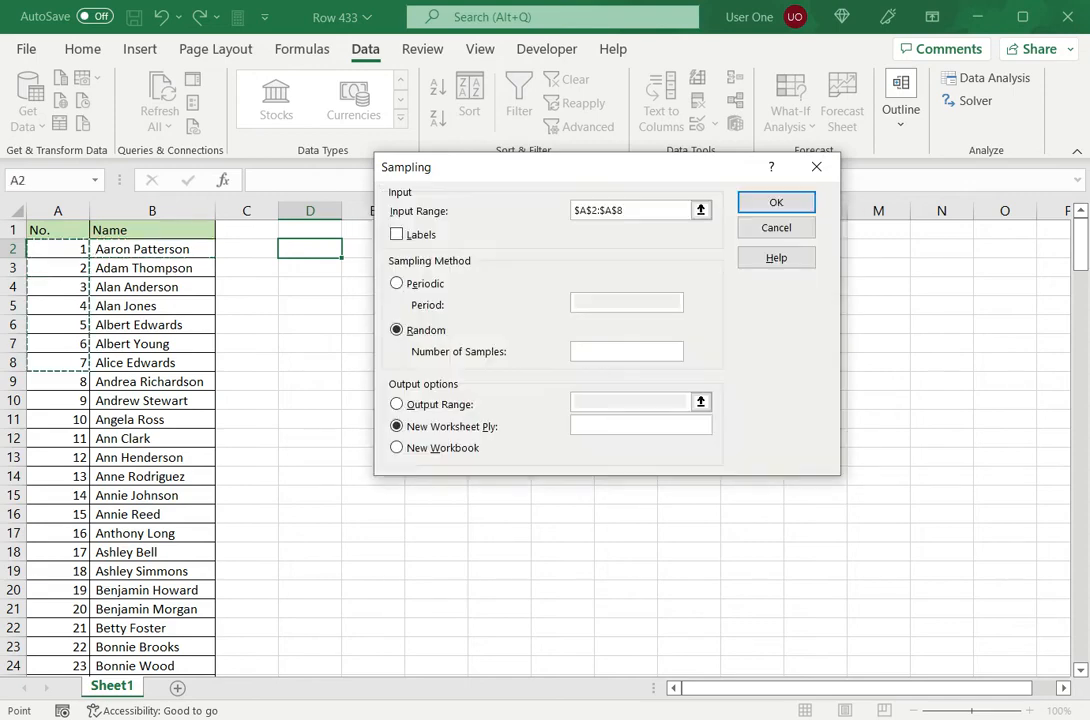
pyautogui.hotkey('ctrl', 'shift', 'Down')
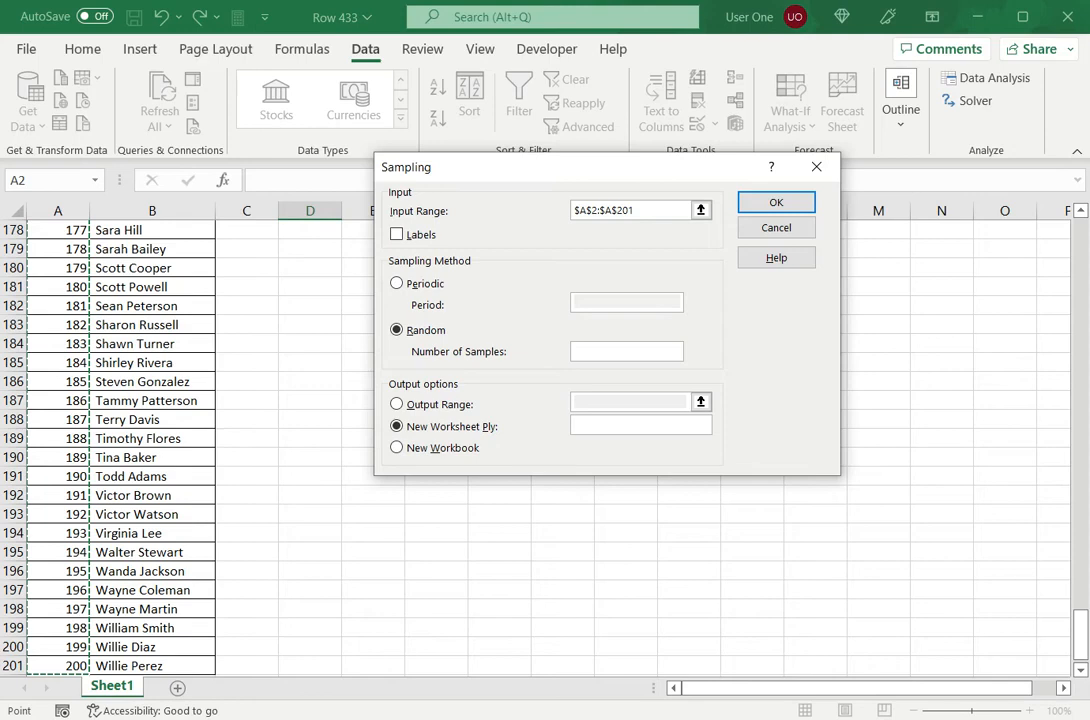
pyautogui.click(626, 352)
pyautogui.write('30')
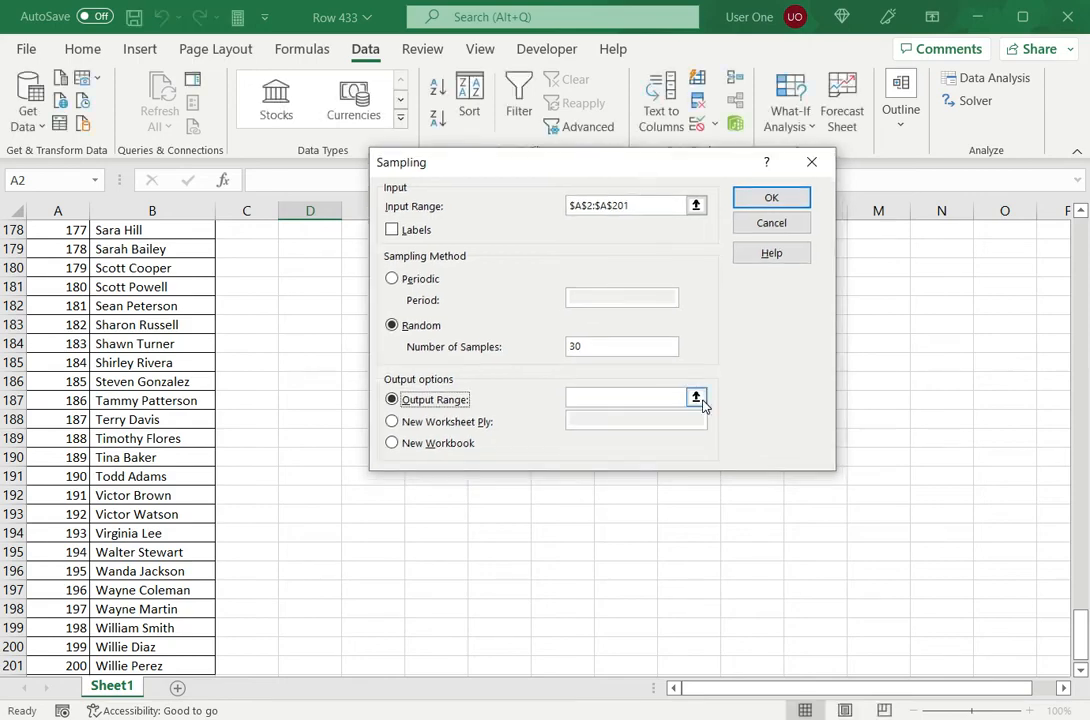
# Set the sampling output range to $D$2 and generate the random sample.
pyautogui.click(696, 399)
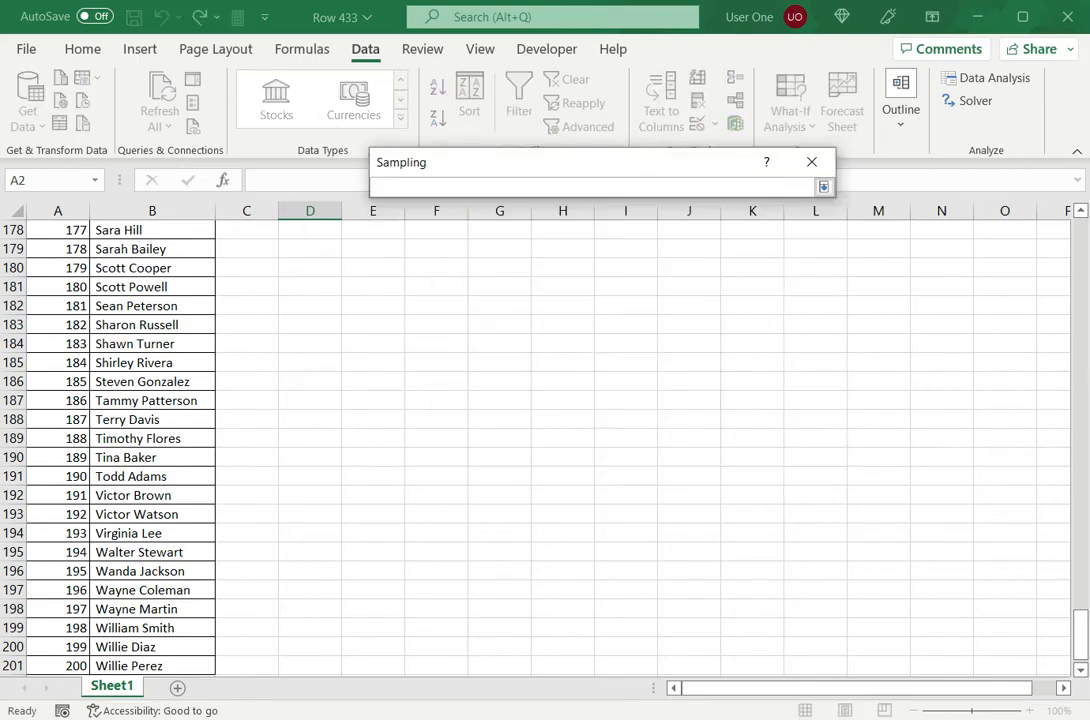
pyautogui.scroll(16, 696, 399)
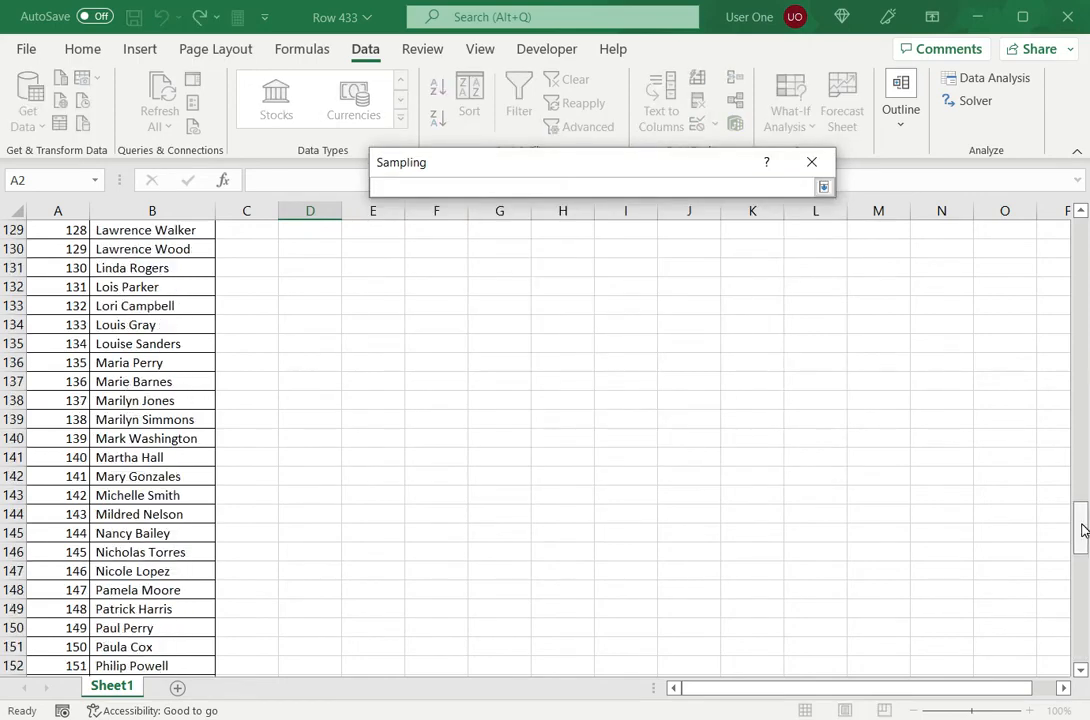
pyautogui.moveTo(1082, 530); pyautogui.dragTo(1082, 246)
pyautogui.click(310, 249)
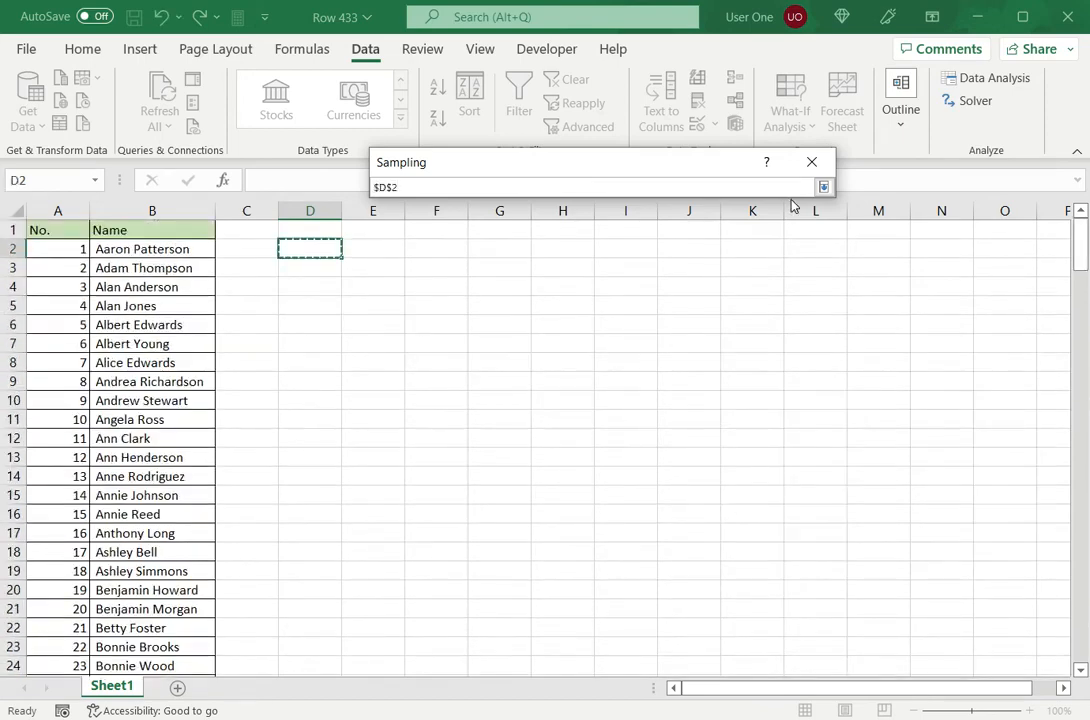
pyautogui.click(824, 187)
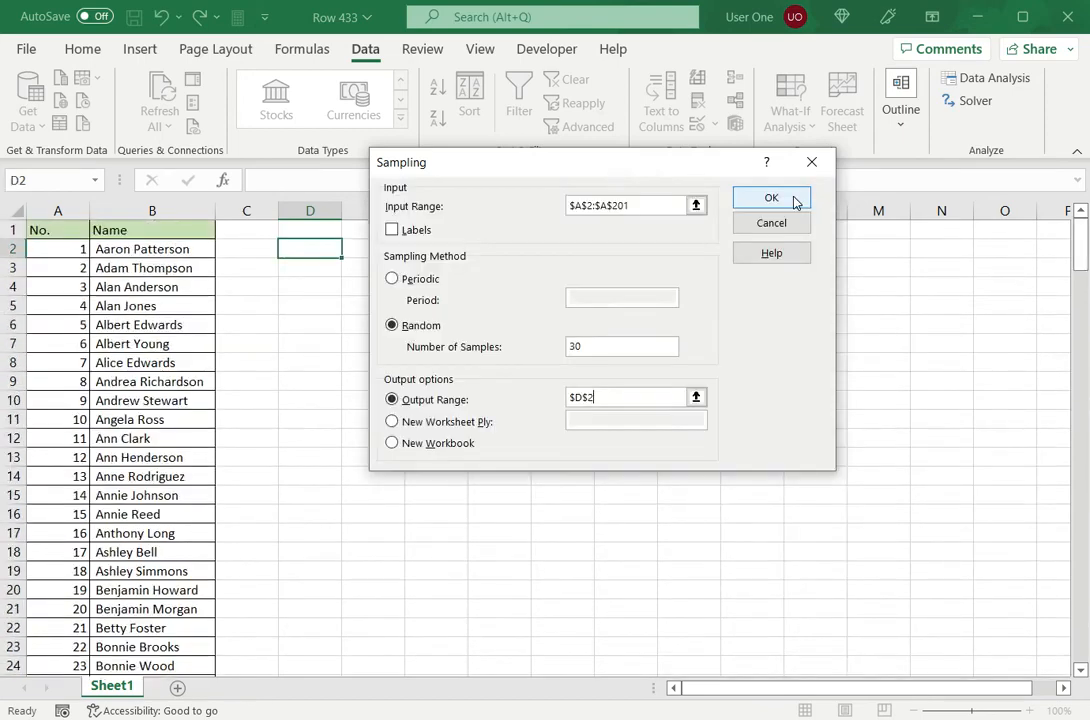
pyautogui.click(795, 200)
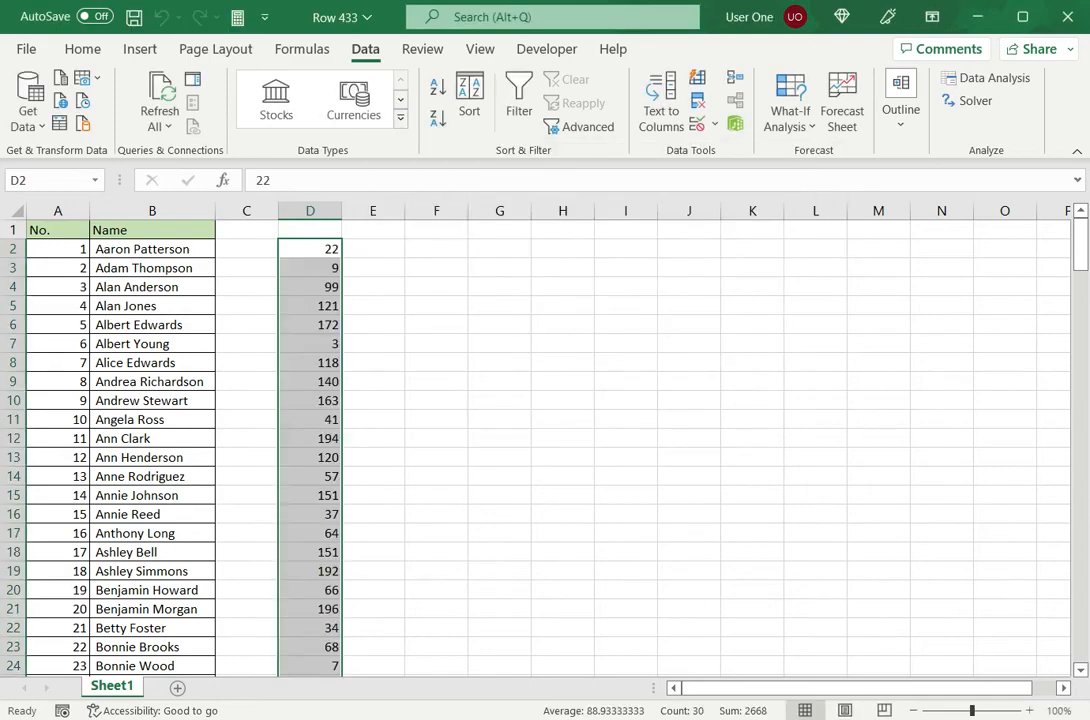
# Review the sampled numbers in column D from D2 through D31.
pyautogui.click(310, 249)
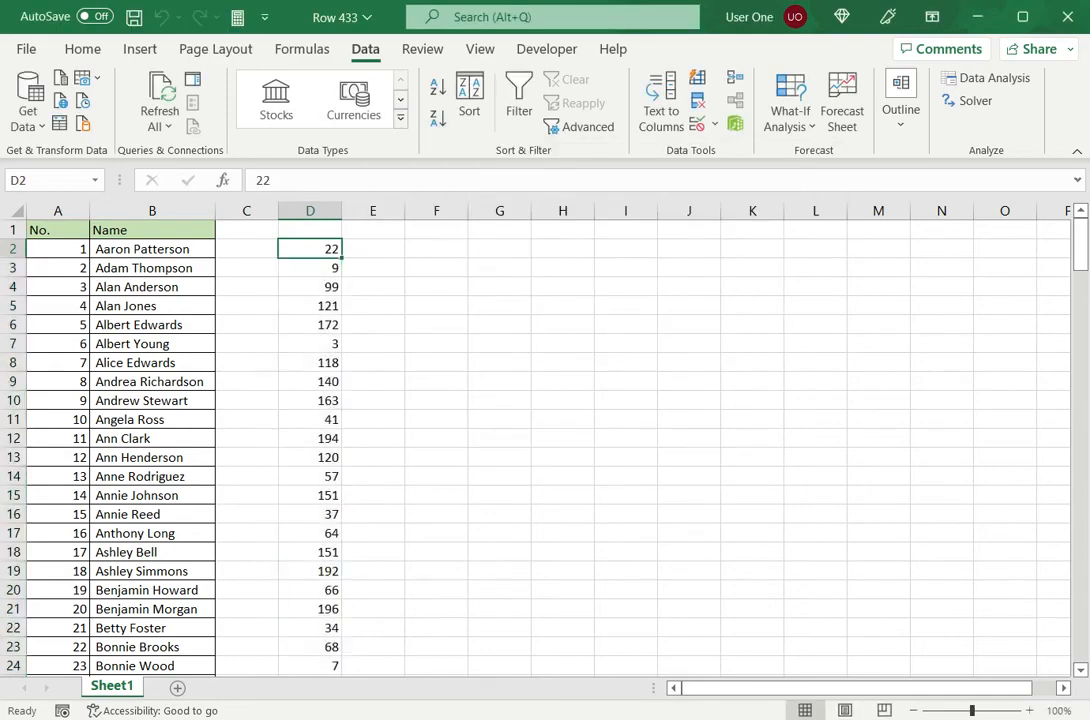
pyautogui.scroll(-3, 460, 440)
pyautogui.scroll(3, 460, 440)
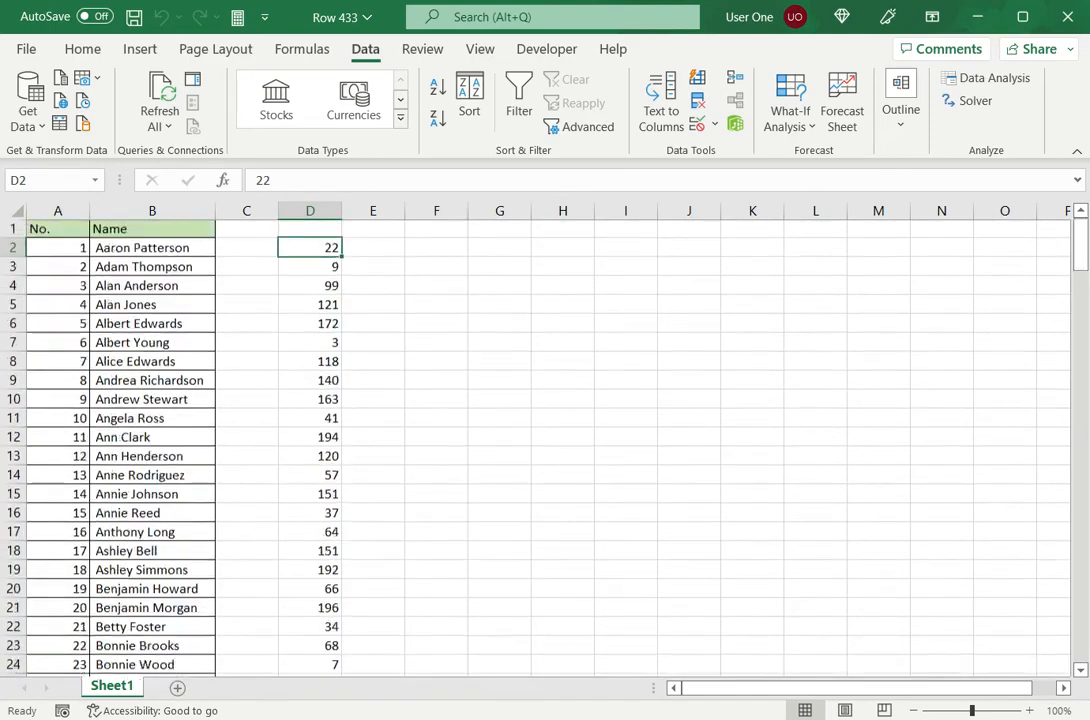
pyautogui.scroll(-4, 460, 440)
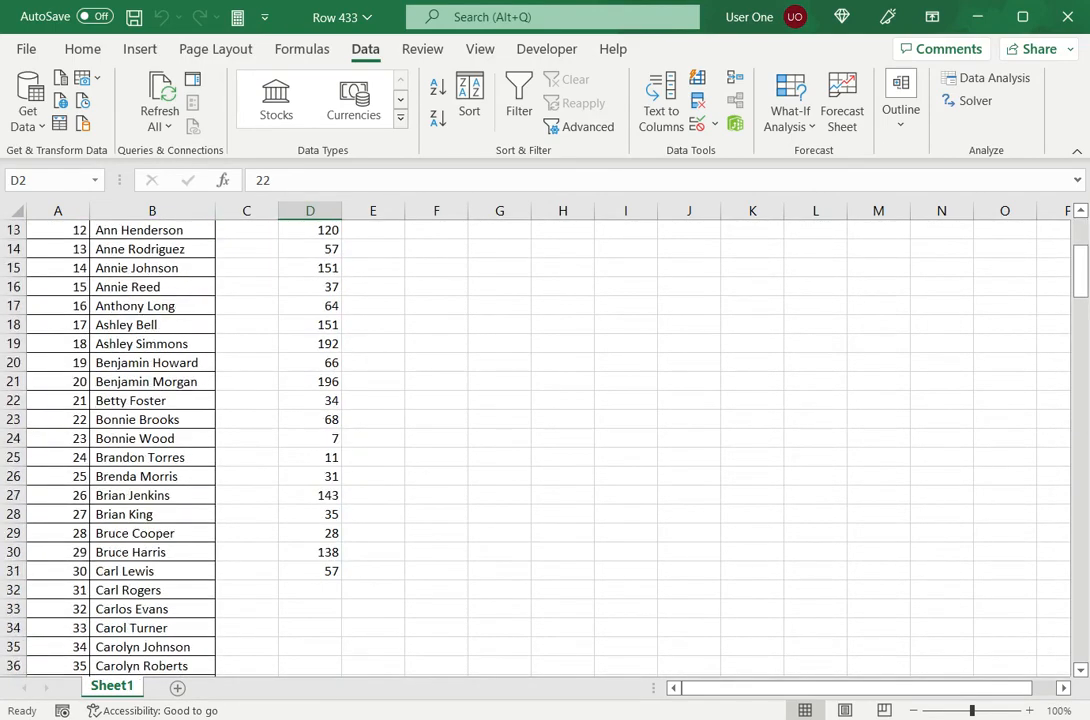
pyautogui.keyDown('shift'); pyautogui.click(310, 571); pyautogui.keyUp('shift')
pyautogui.scroll(4, 540, 440)
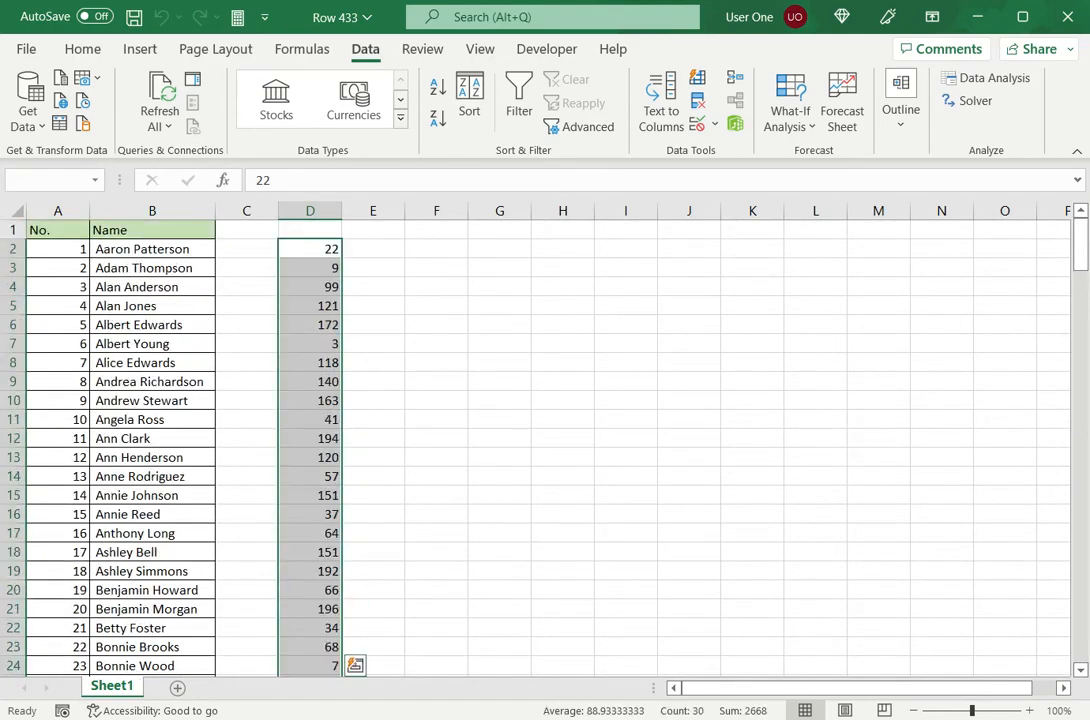
pyautogui.click(310, 249)
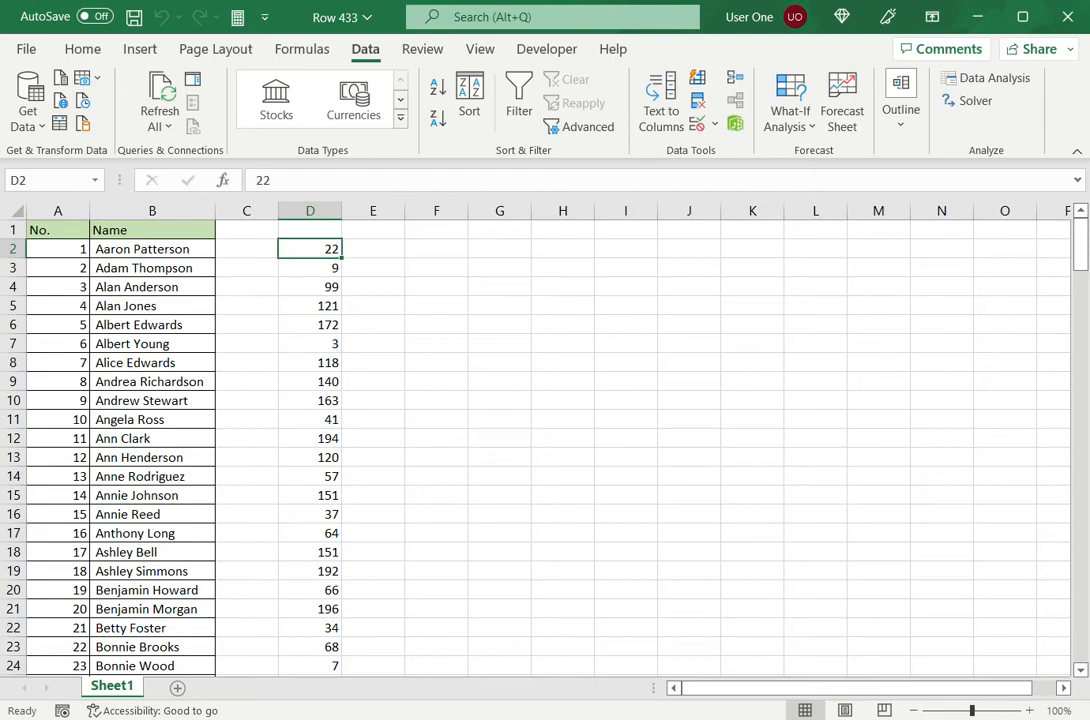
# Enter =VLOOKUP(D2,A2:B201,2,FALSE) in cell E2 to look up the name for the sampled number.
pyautogui.click(373, 249)
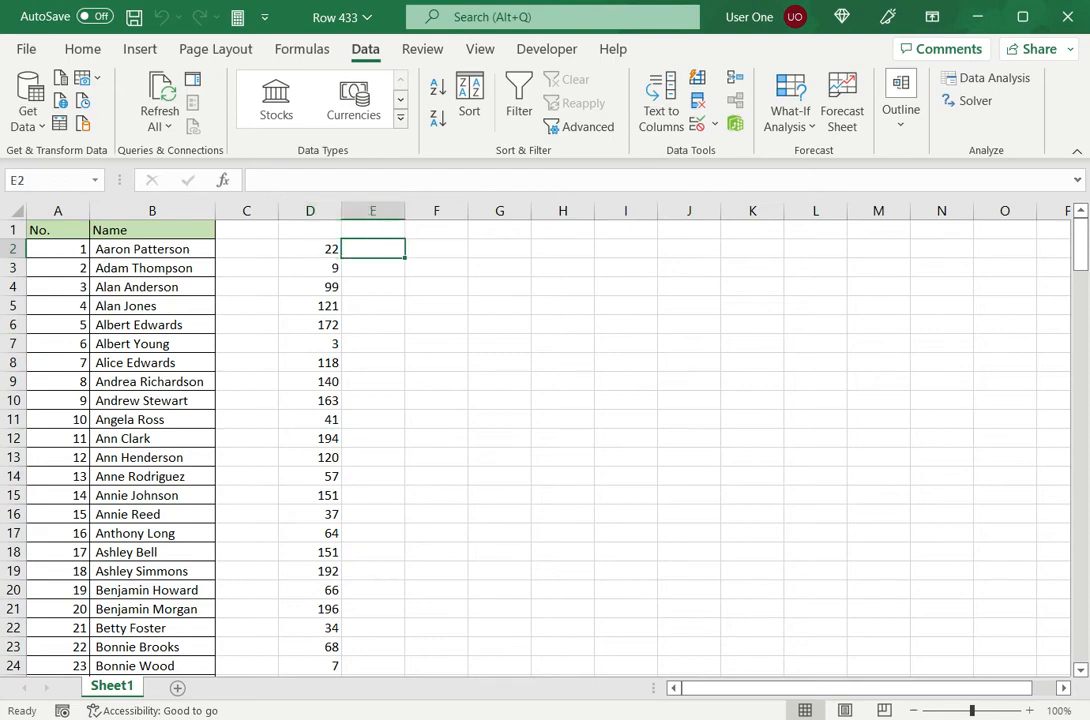
pyautogui.write('=vlook')
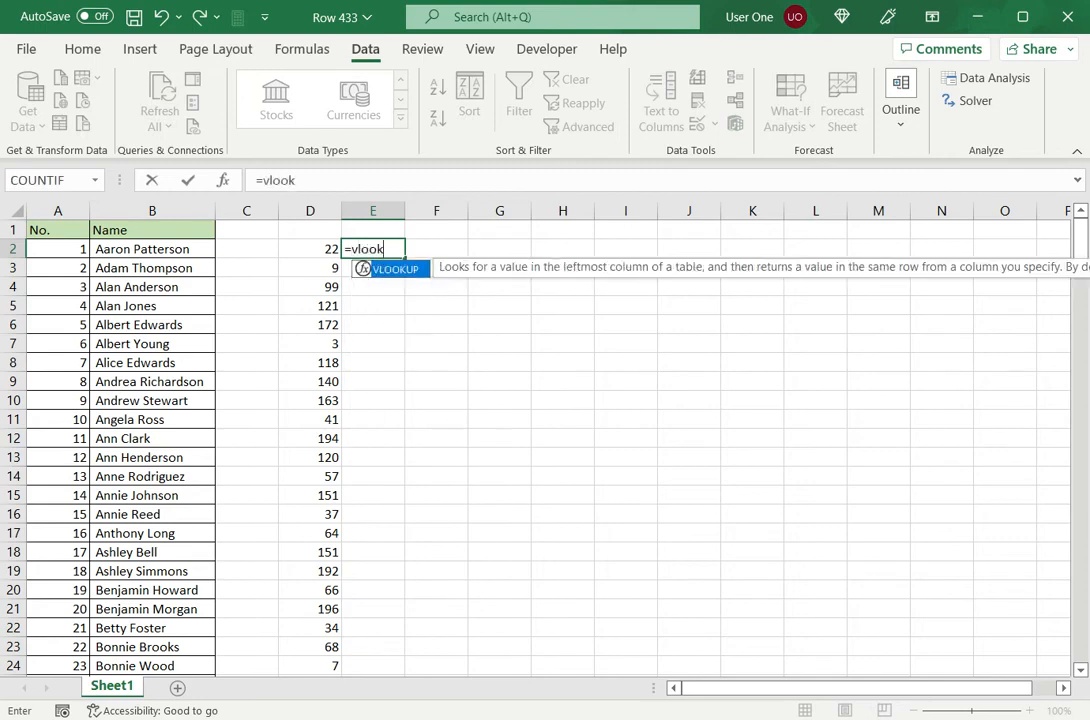
pyautogui.write('up(')
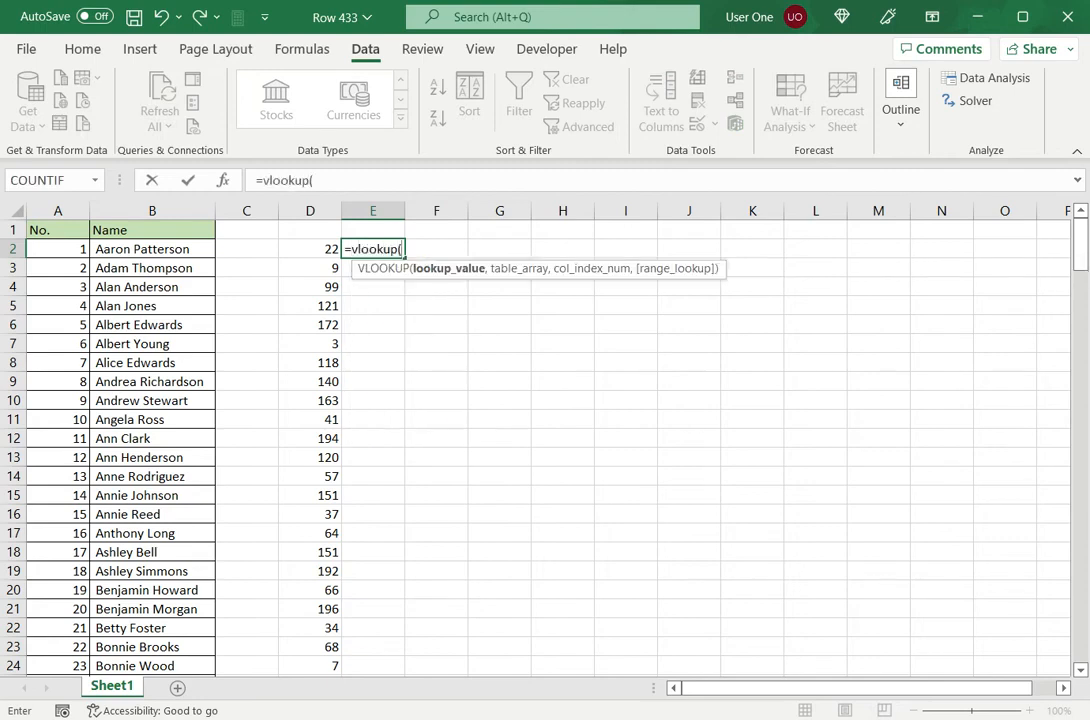
pyautogui.press('Left')
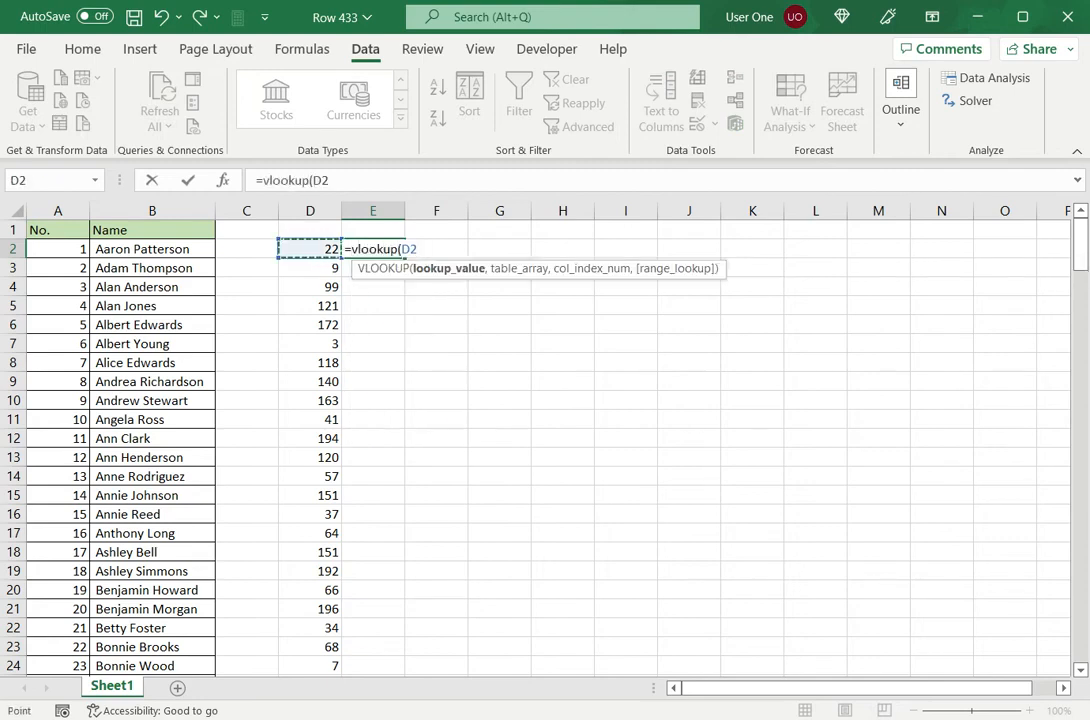
pyautogui.write(',')
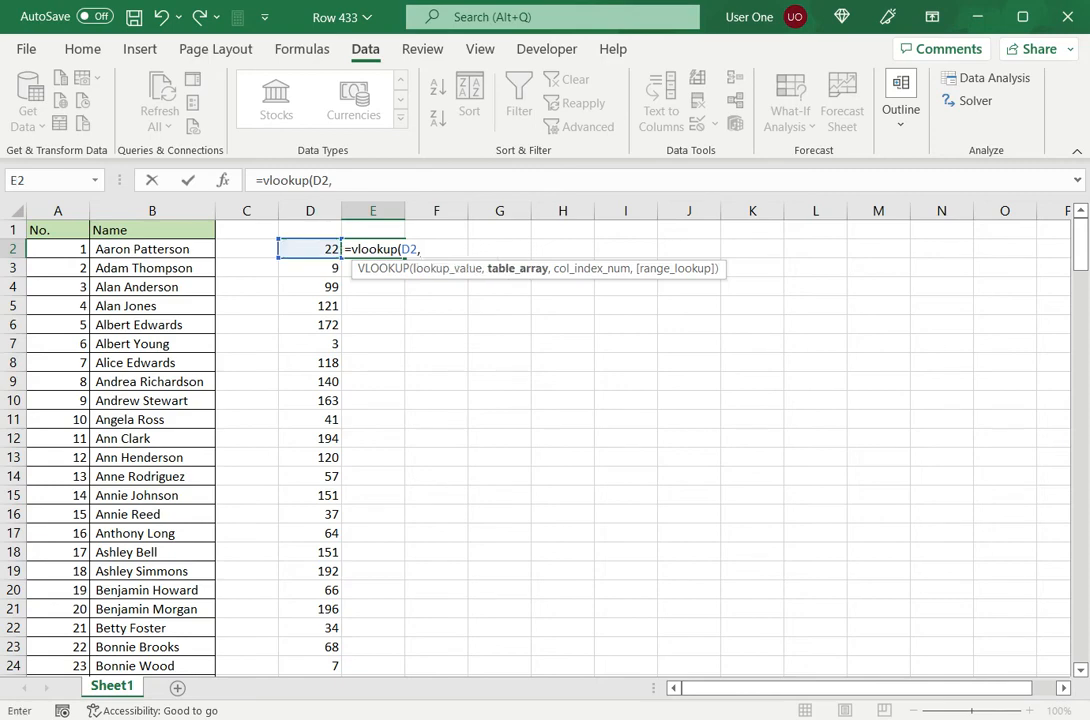
pyautogui.moveTo(57, 249); pyautogui.dragTo(140, 655)
pyautogui.write(',2,')
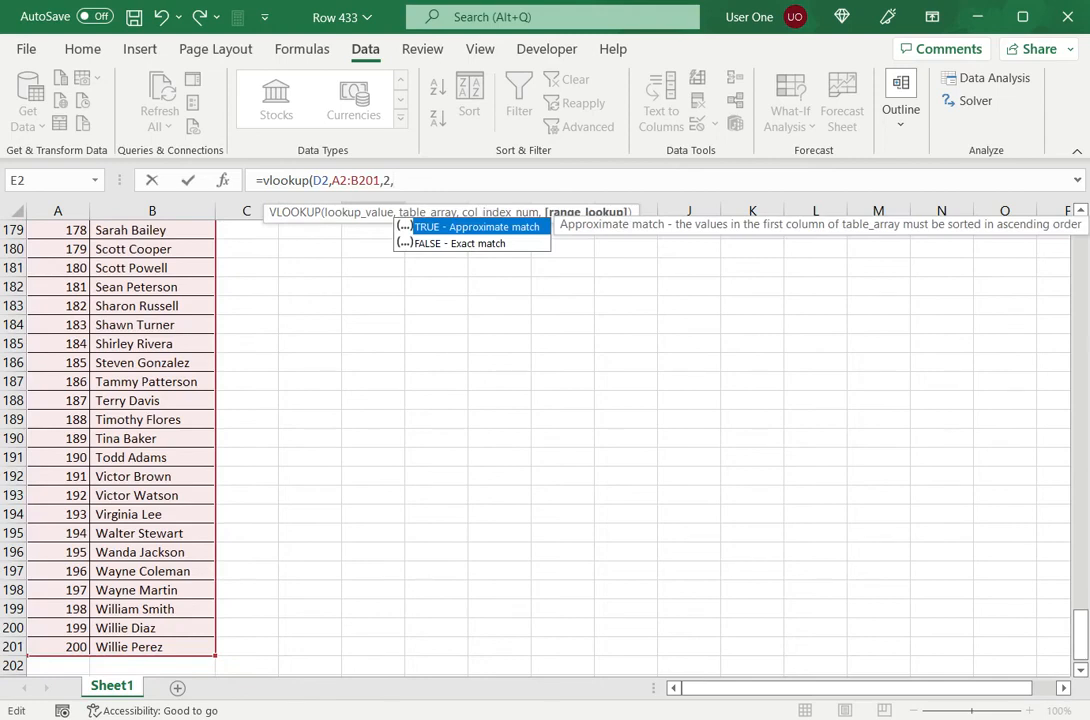
pyautogui.press('Return')
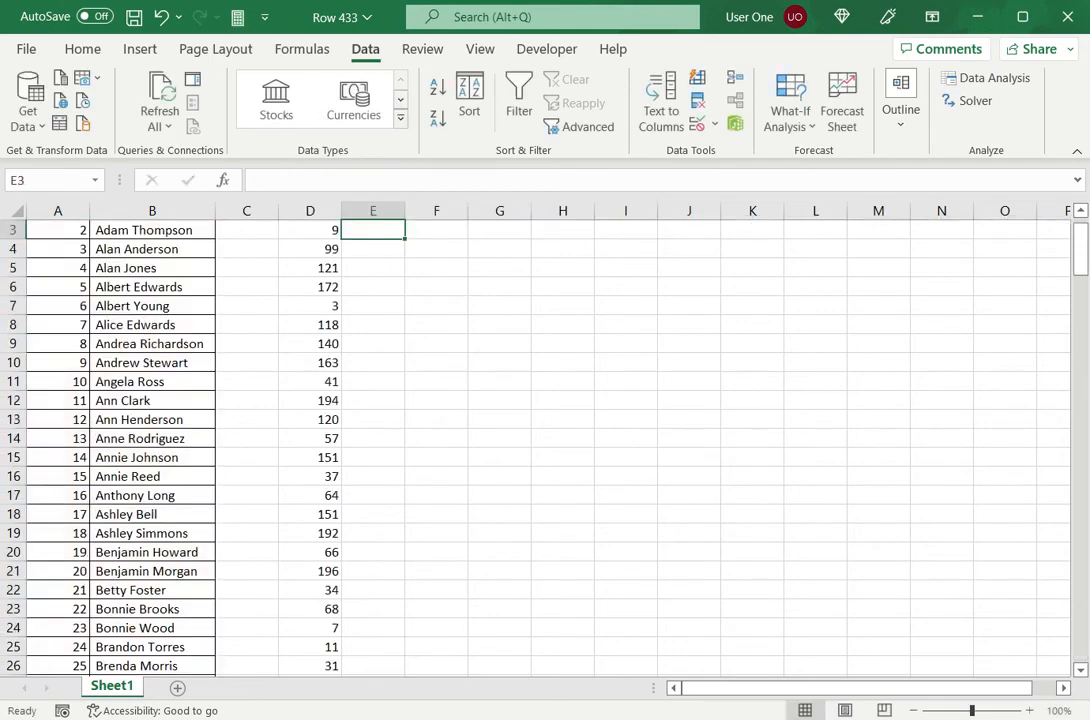
# Make the lookup table range absolute as $A$2:$B$201 in the VLOOKUP formula in cell E2.
pyautogui.press('Up')
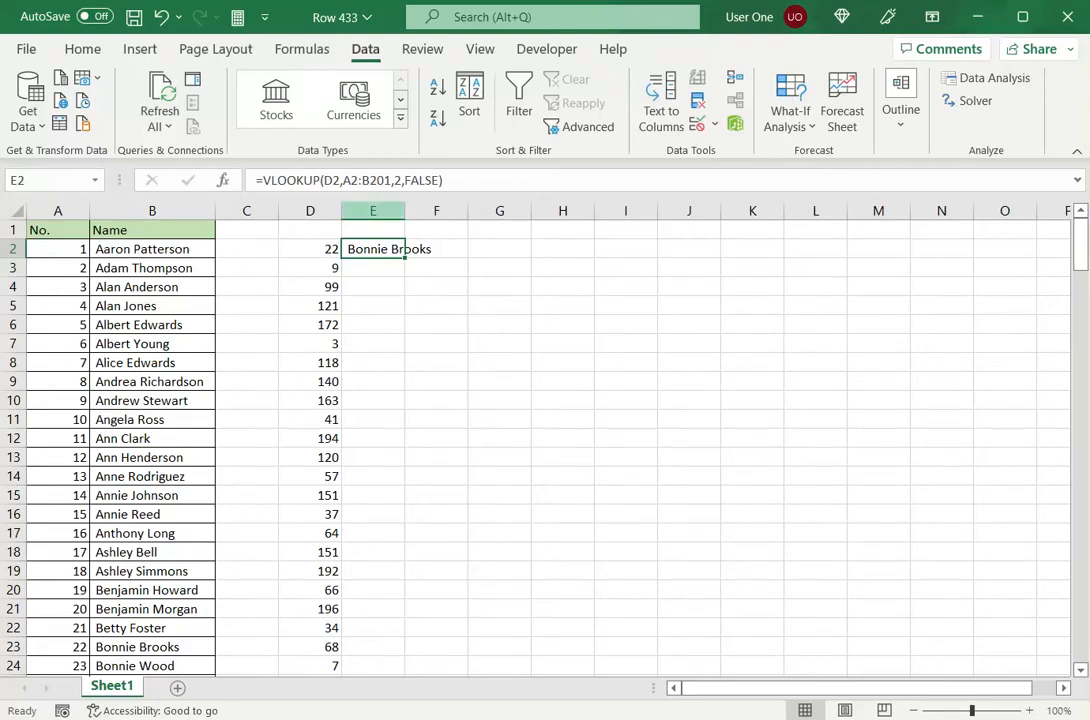
pyautogui.click(342, 180)
pyautogui.press('F4')
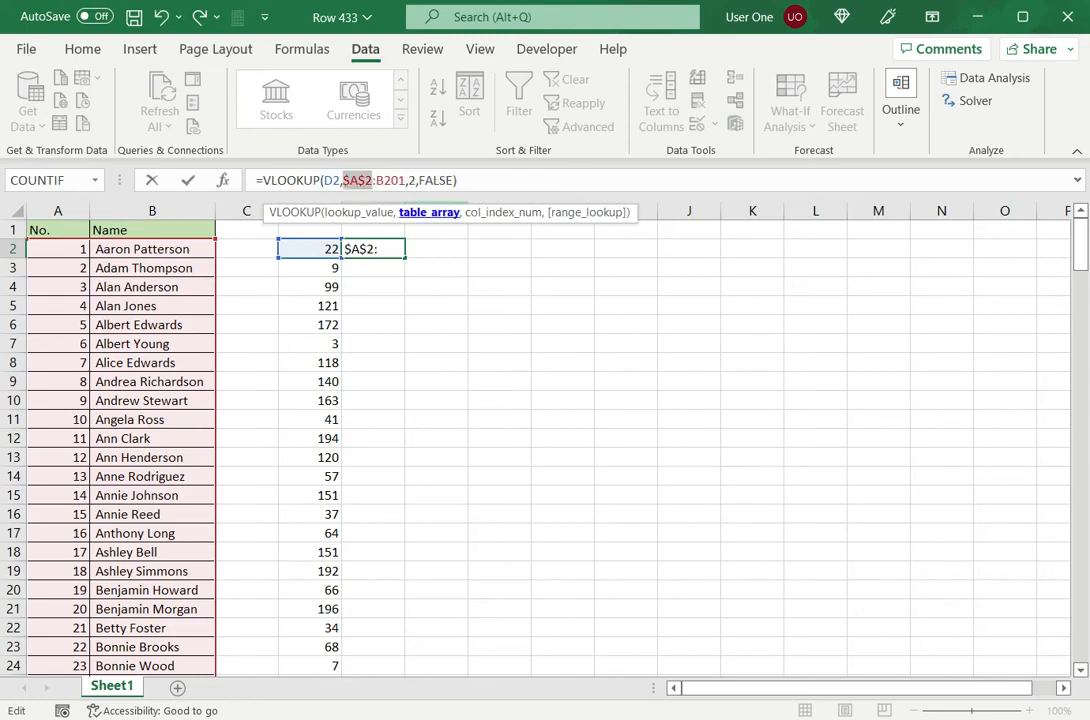
pyautogui.click(393, 181)
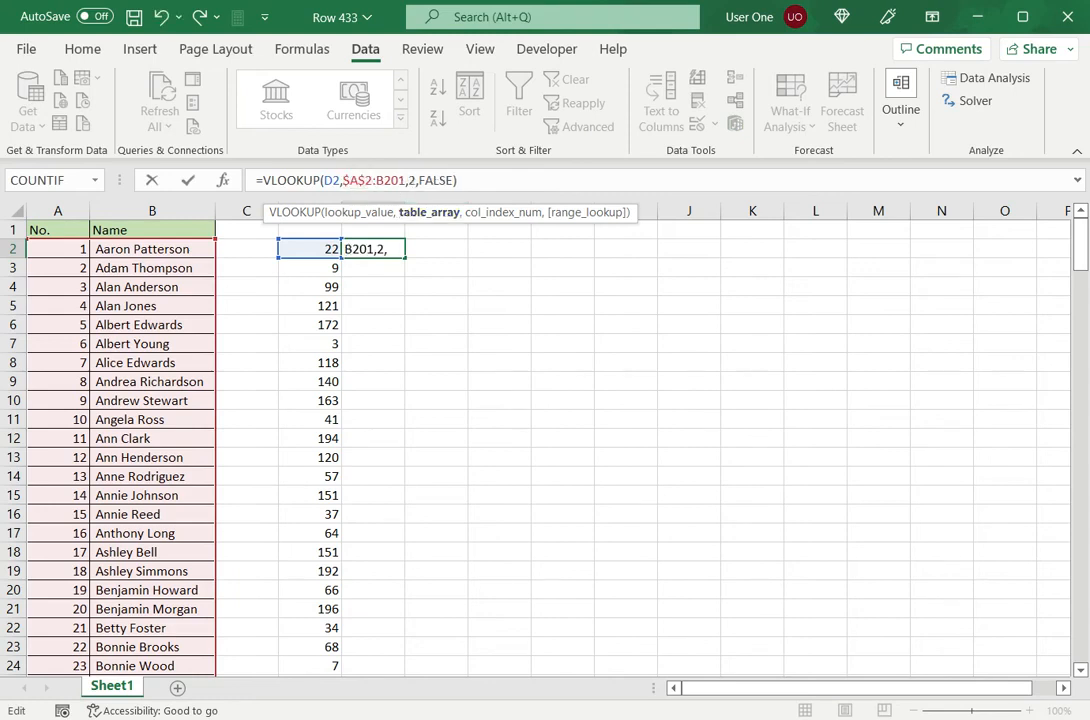
pyautogui.press('F4')
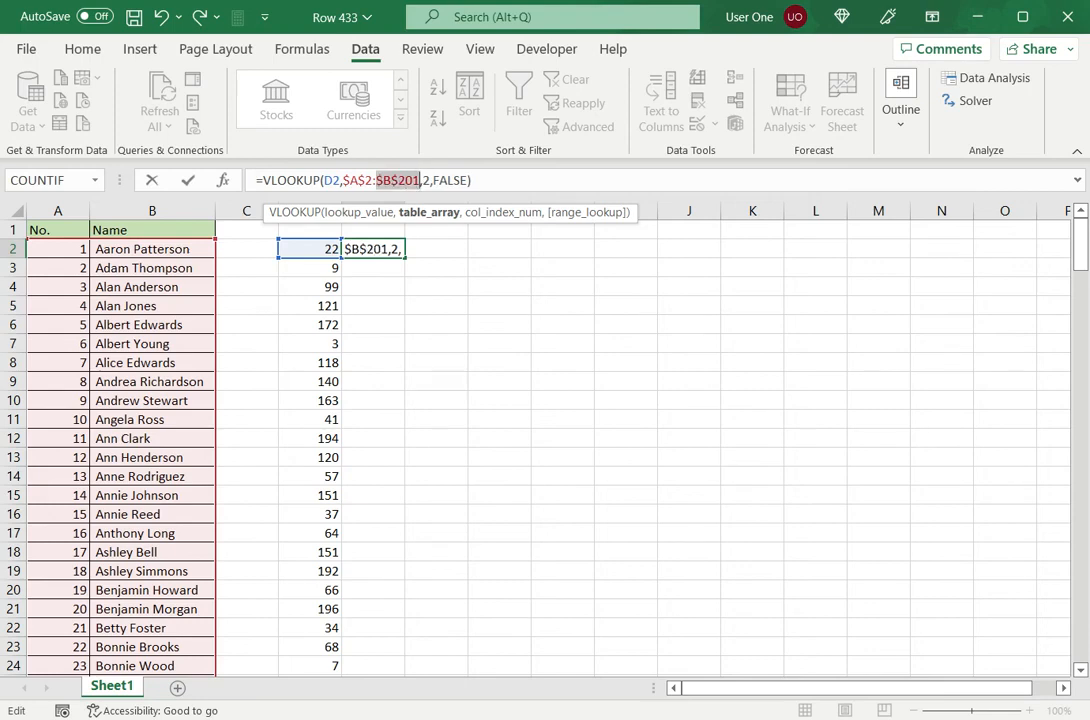
pyautogui.press('Return')
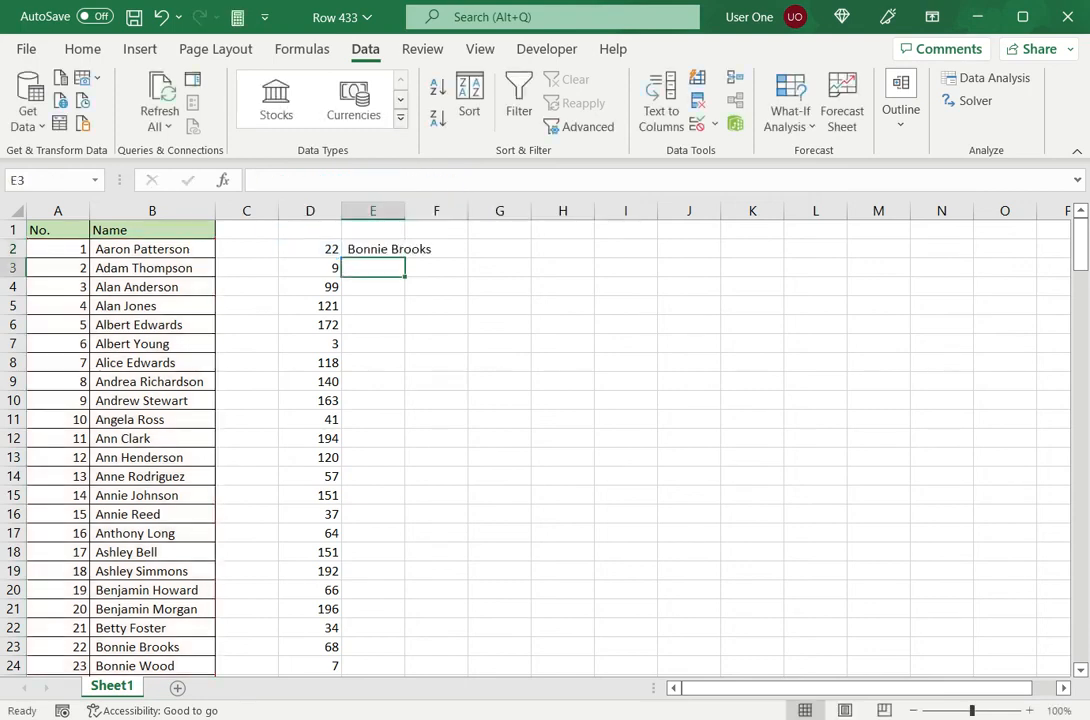
# Copy the VLOOKUP formula from E2 down to E3:E31 and fit column E to the width of its names.
pyautogui.click(373, 249)
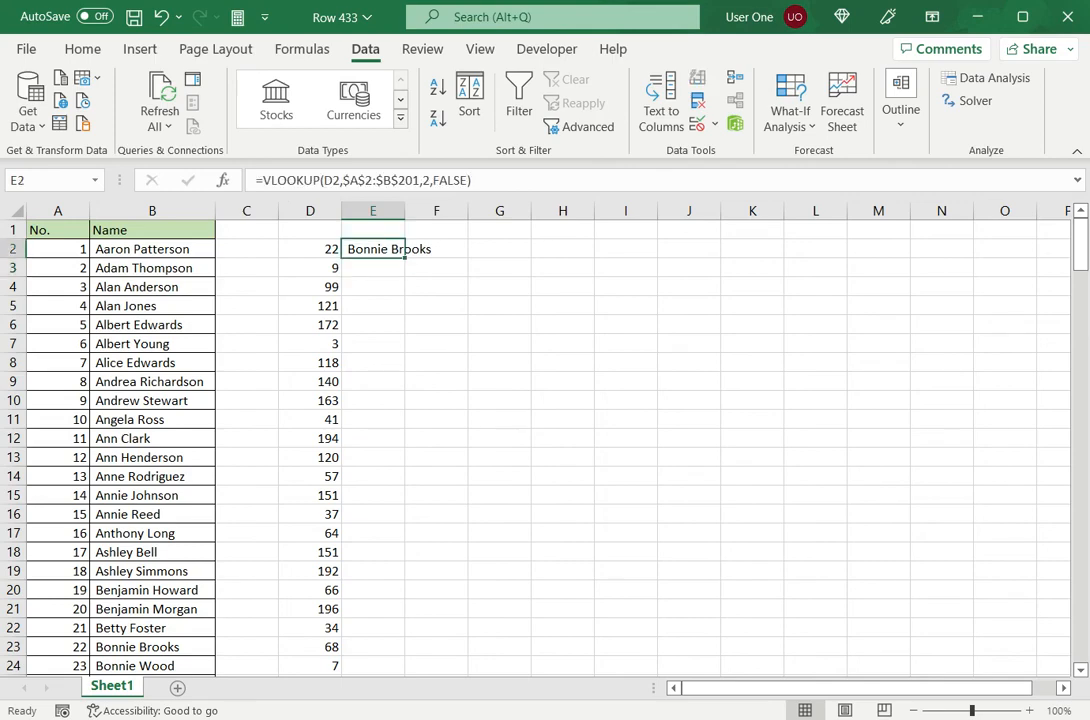
pyautogui.hotkey('ctrl', 'c')
pyautogui.press('Down')
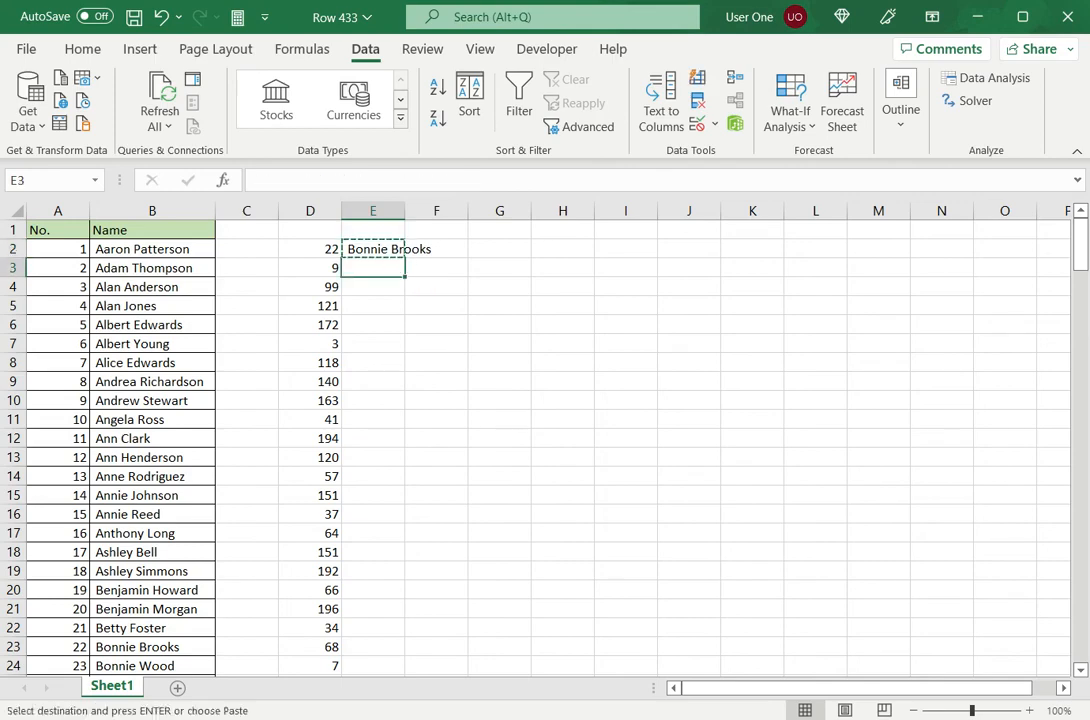
pyautogui.hotkey('ctrl', 'shift', 'End')
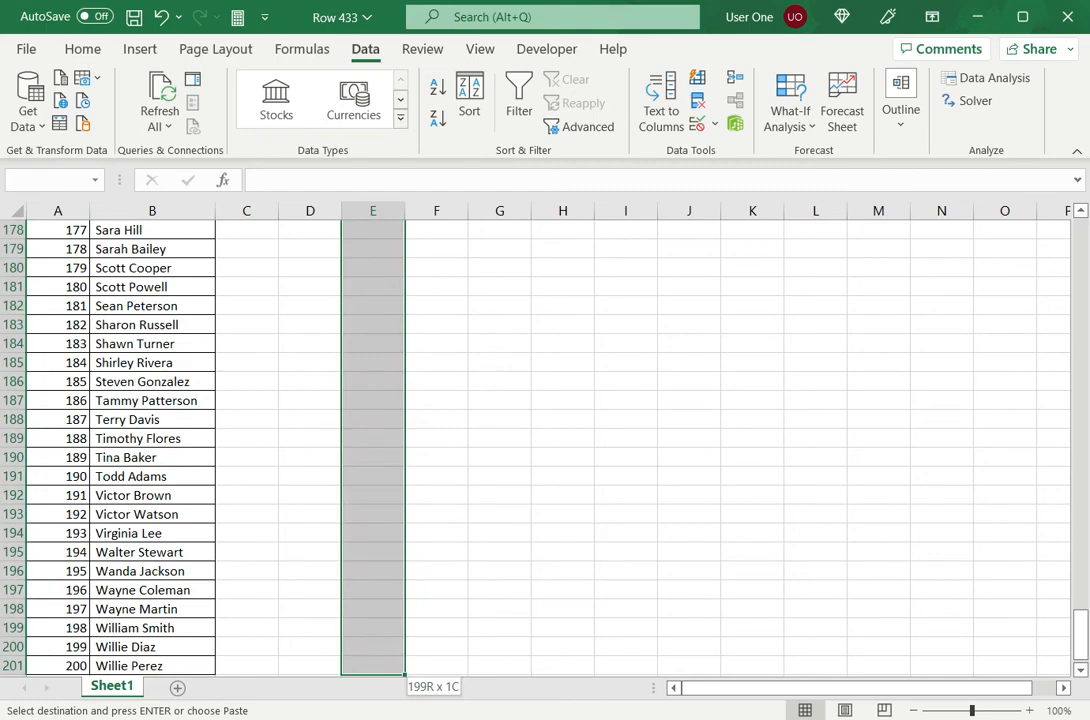
pyautogui.hotkey('shift', 'Up')
pyautogui.hotkey('shift', 'Up')
pyautogui.hotkey('shift', 'Up')
pyautogui.hotkey('shift', 'Up')
pyautogui.hotkey('shift', 'Up')
pyautogui.hotkey('shift', 'Up')
pyautogui.hotkey('shift', 'Up')
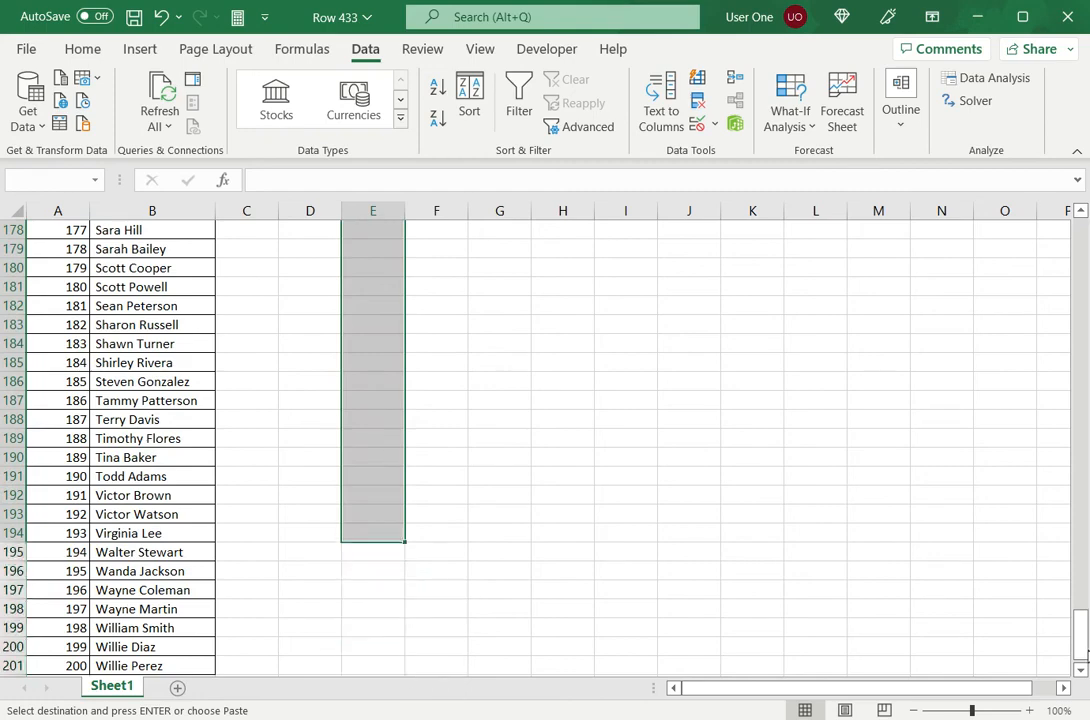
pyautogui.moveTo(1080, 648); pyautogui.dragTo(1080, 240)
pyautogui.moveTo(373, 268); pyautogui.dragTo(400, 655)
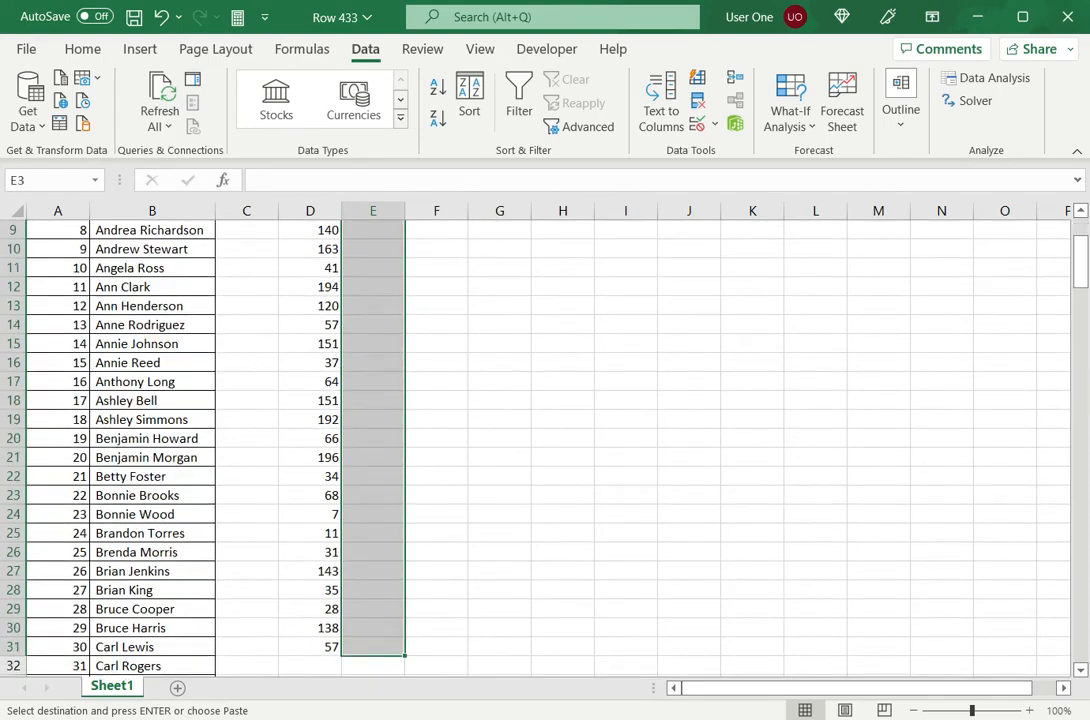
pyautogui.press('Return')
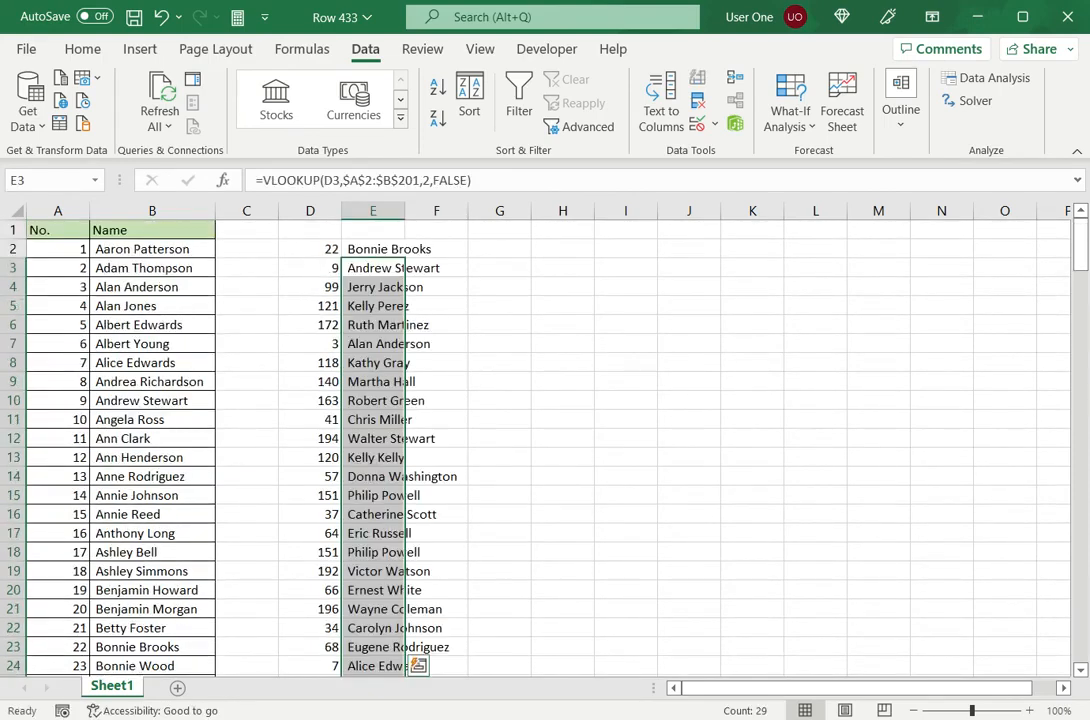
pyautogui.doubleClick(405, 211)
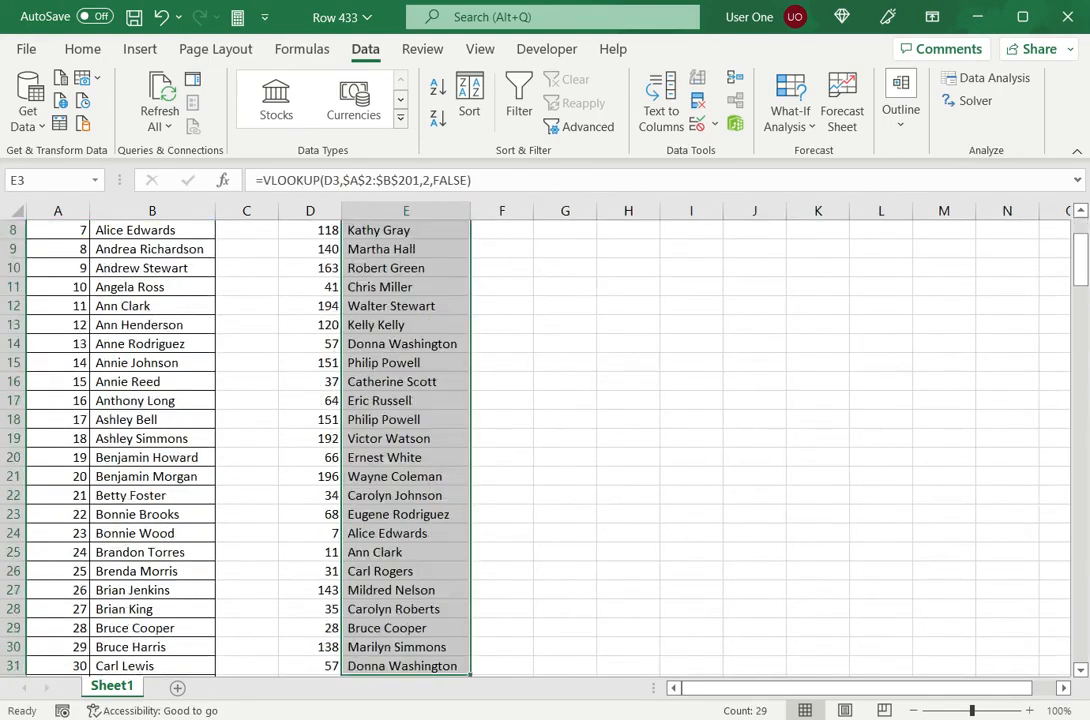
pyautogui.scroll(3, 548, 448)
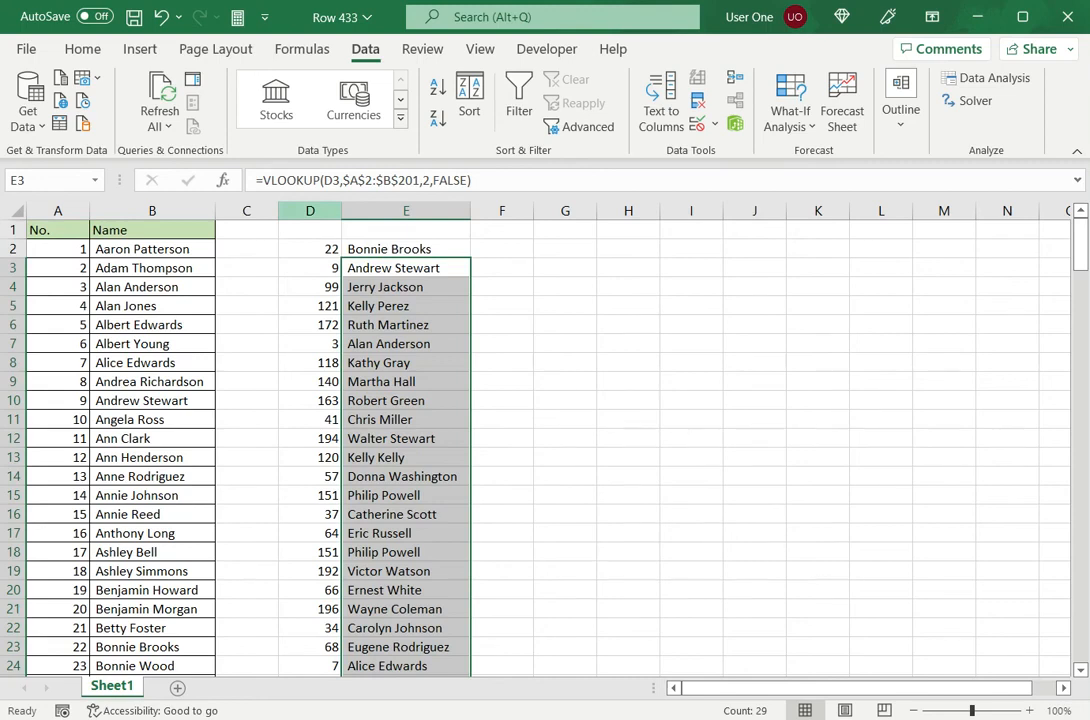
# Delete columns D and E containing the sampled numbers and looked-up names.
pyautogui.moveTo(310, 211); pyautogui.dragTo(406, 211)
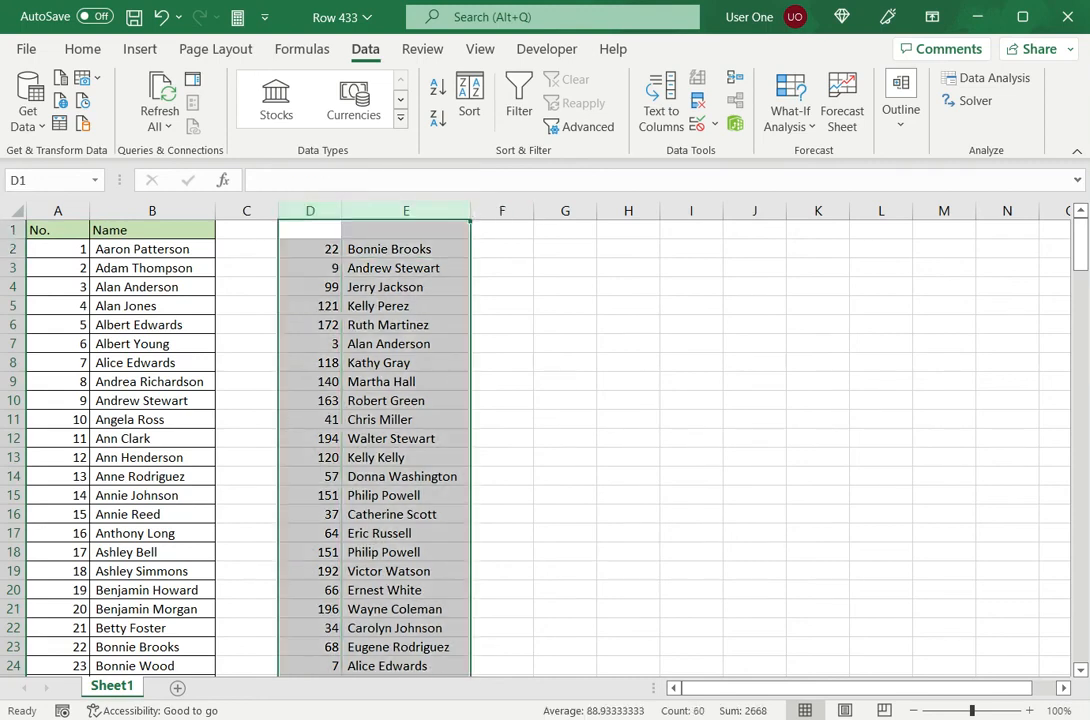
pyautogui.rightClick(408, 262)
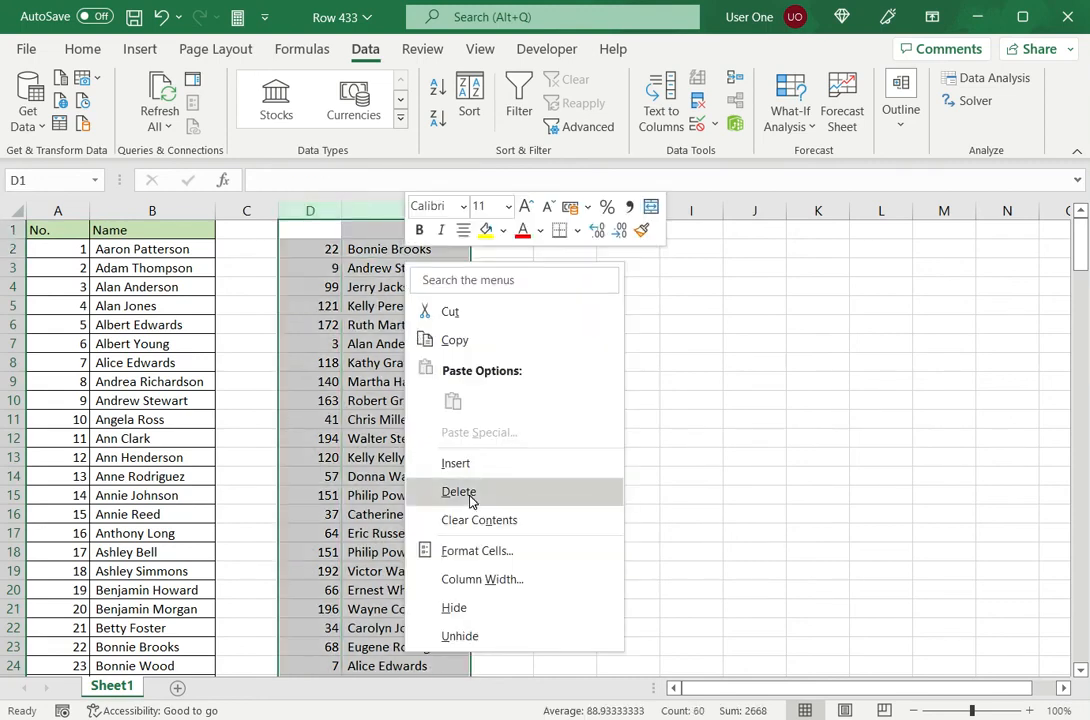
pyautogui.click(459, 492)
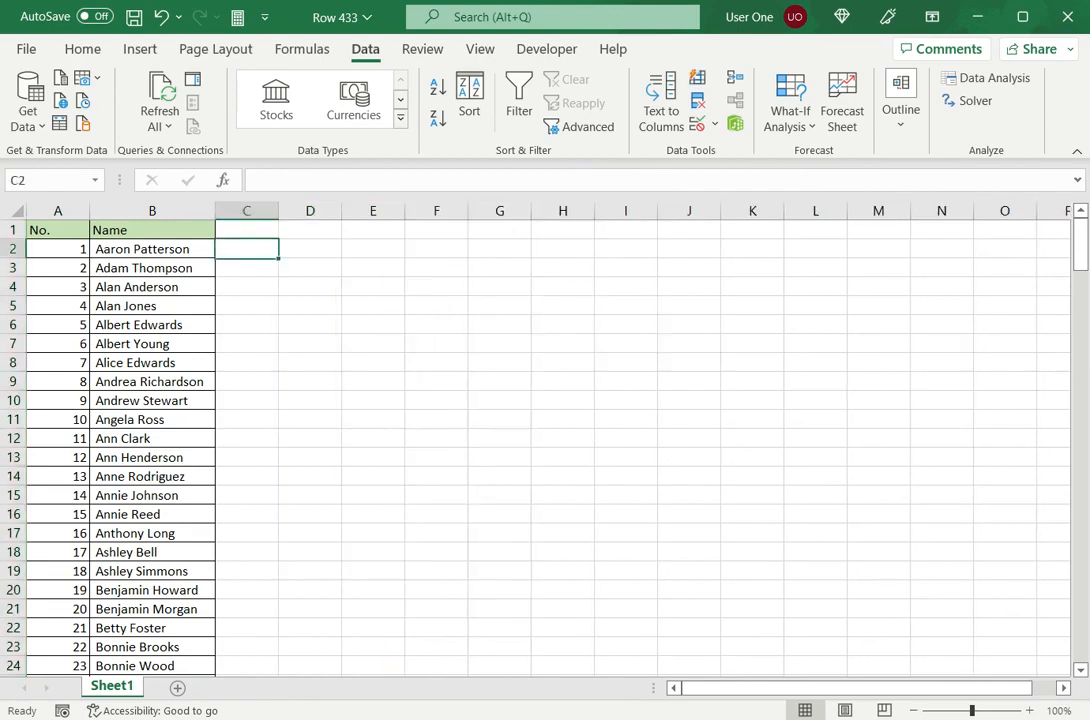
# Enter =RAND() in cell C2 to generate a random number beside the first name.
pyautogui.write('=rand')
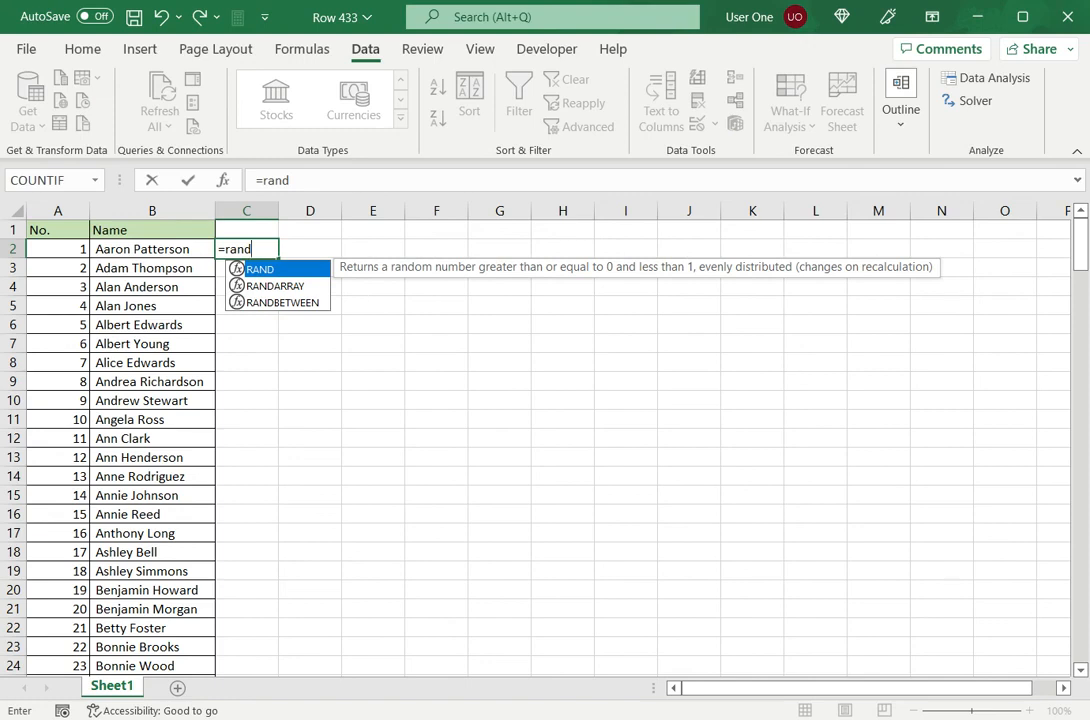
pyautogui.write('()')
pyautogui.press('Return')
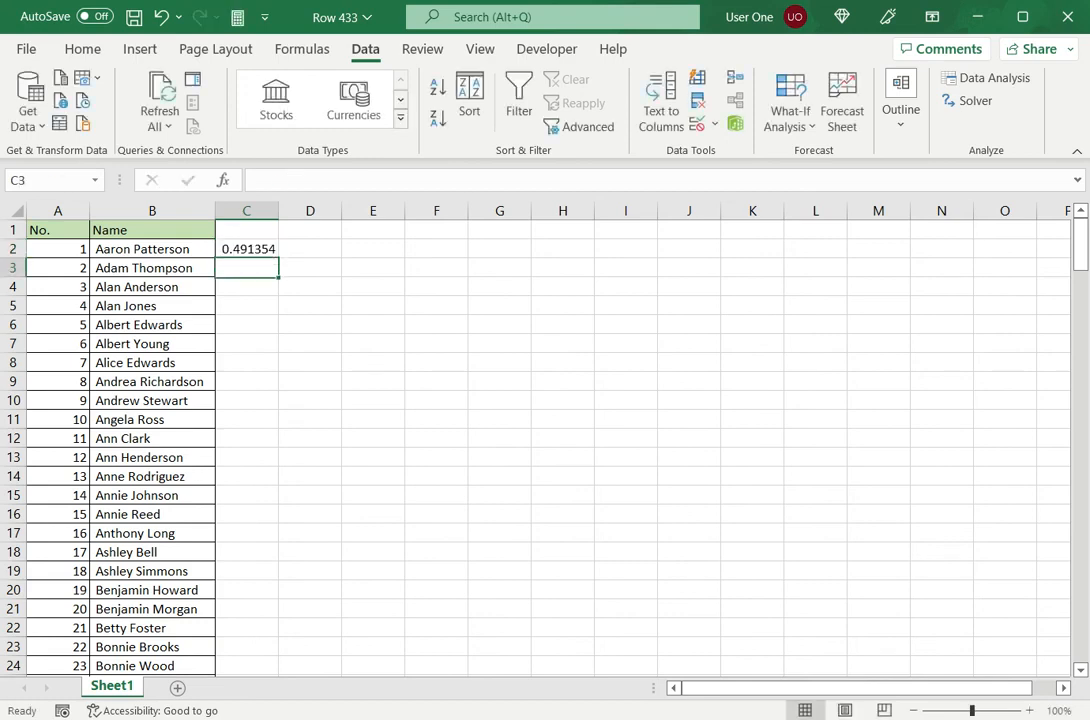
# Copy the RAND formula from C2 down to C3:C201 alongside the rest of the name list.
pyautogui.click(246, 249)
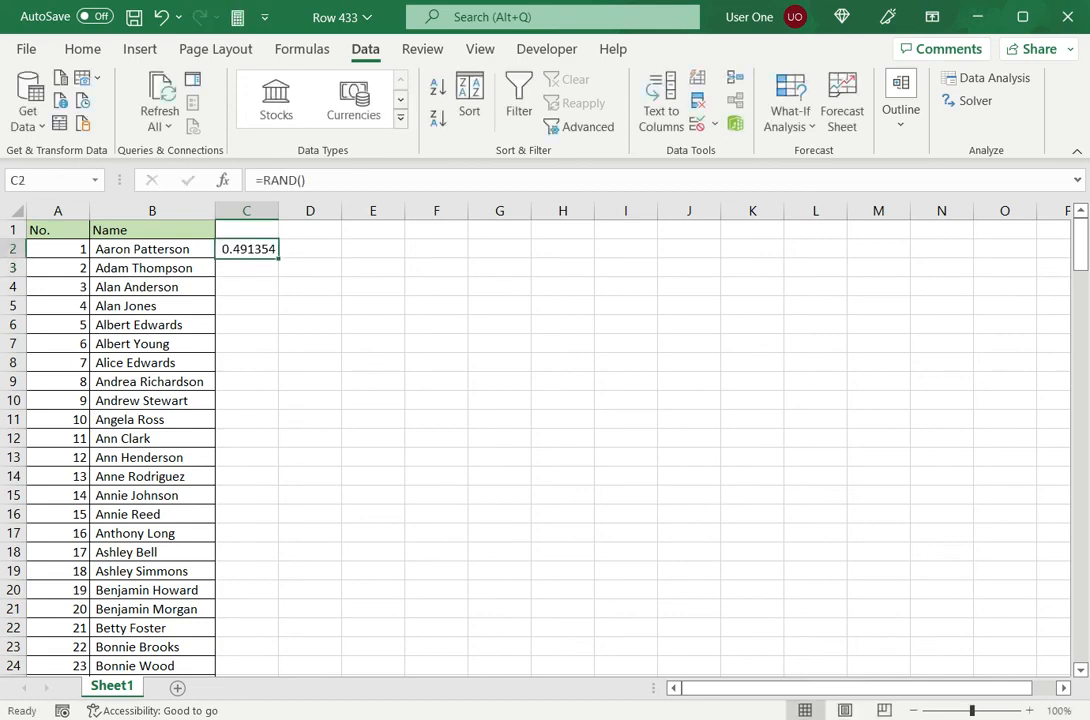
pyautogui.hotkey('ctrl', 'c')
pyautogui.press('Down')
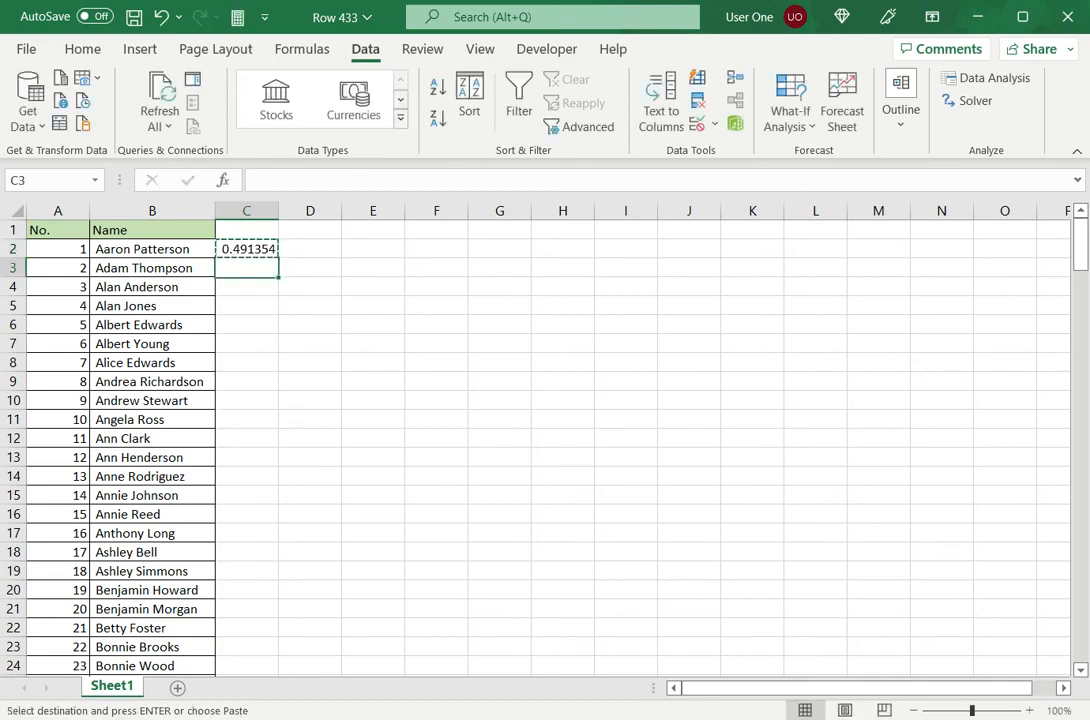
pyautogui.hotkey('ctrl', 'shift', 'End')
pyautogui.hotkey('shift', 'Left')
pyautogui.hotkey('shift', 'Left')
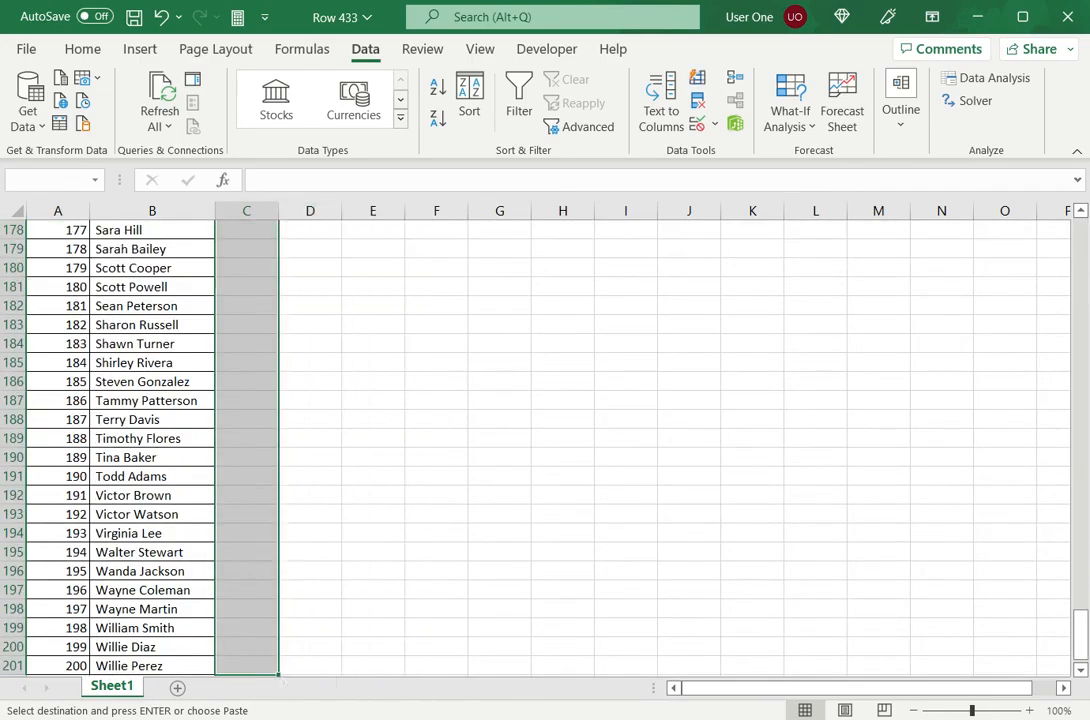
pyautogui.press('Return')
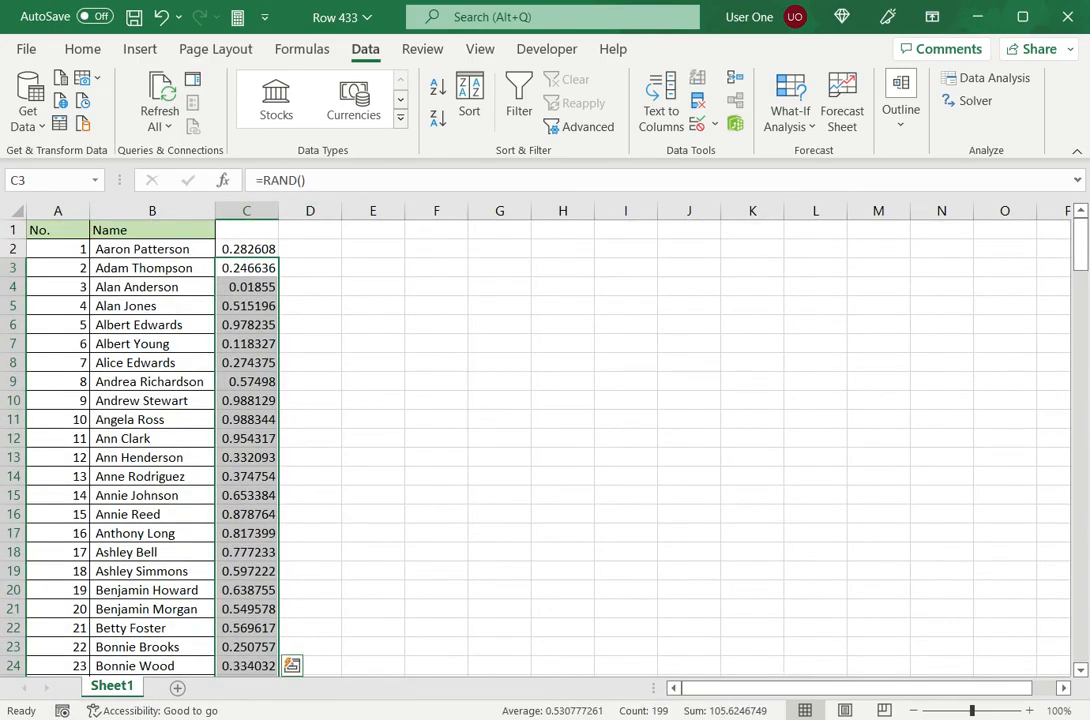
# Sort columns A to C, with headers, by the cell values of column C from smallest to largest.
pyautogui.click(58, 211)
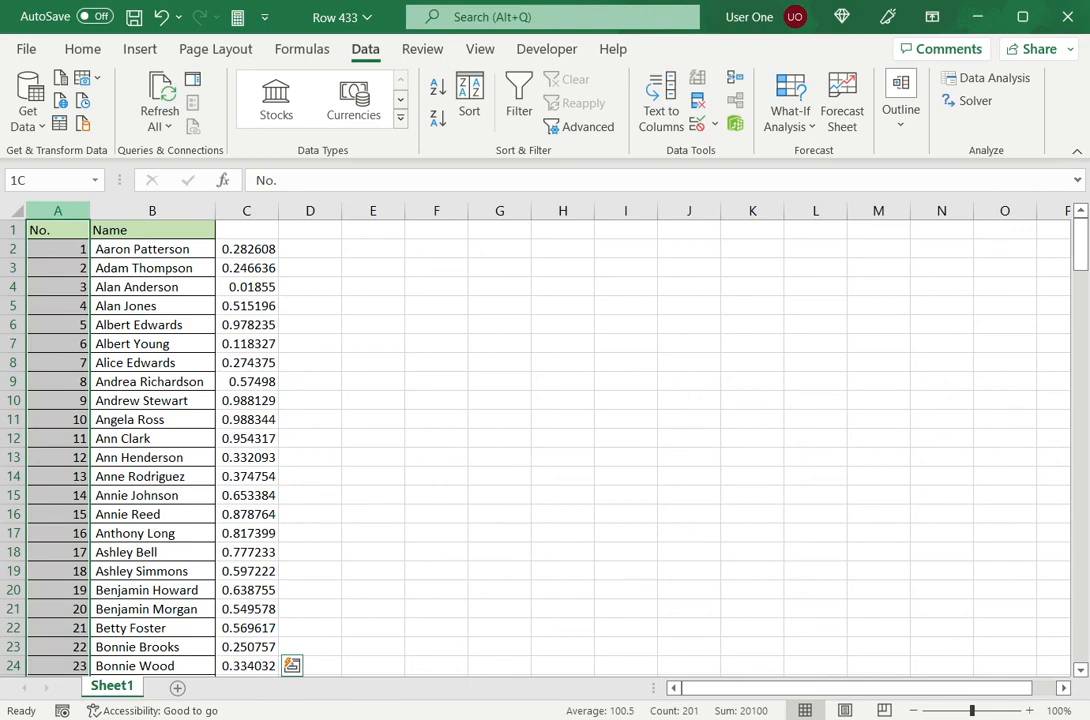
pyautogui.hotkey('ctrl', 'a')
pyautogui.press('Return')
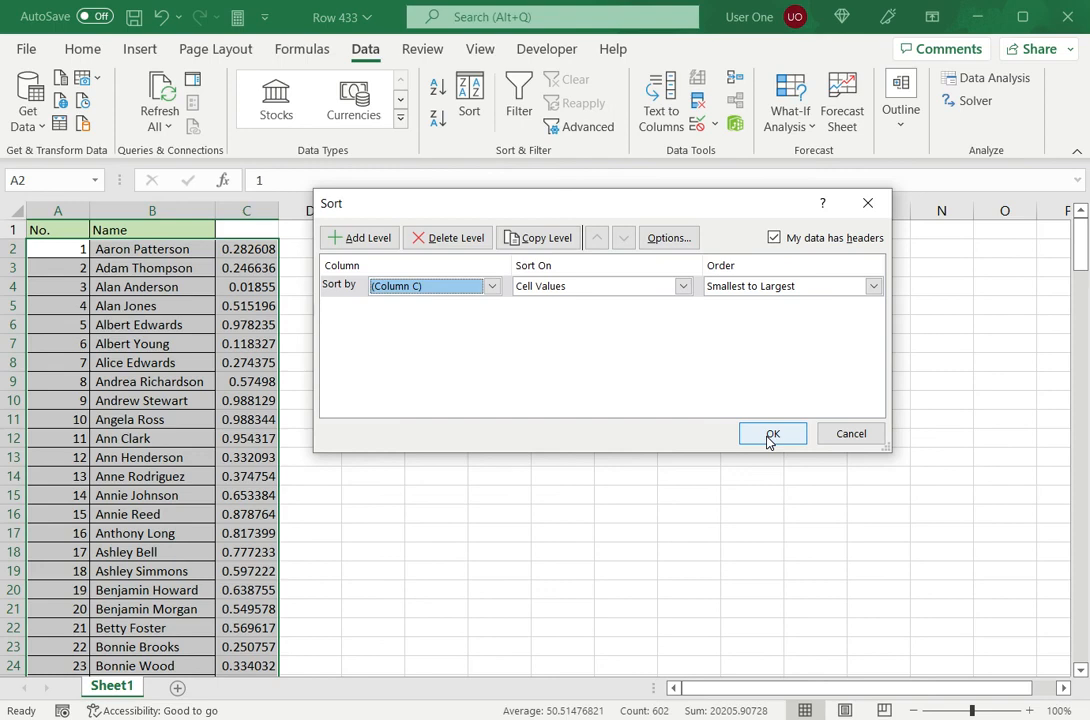
pyautogui.click(770, 436)
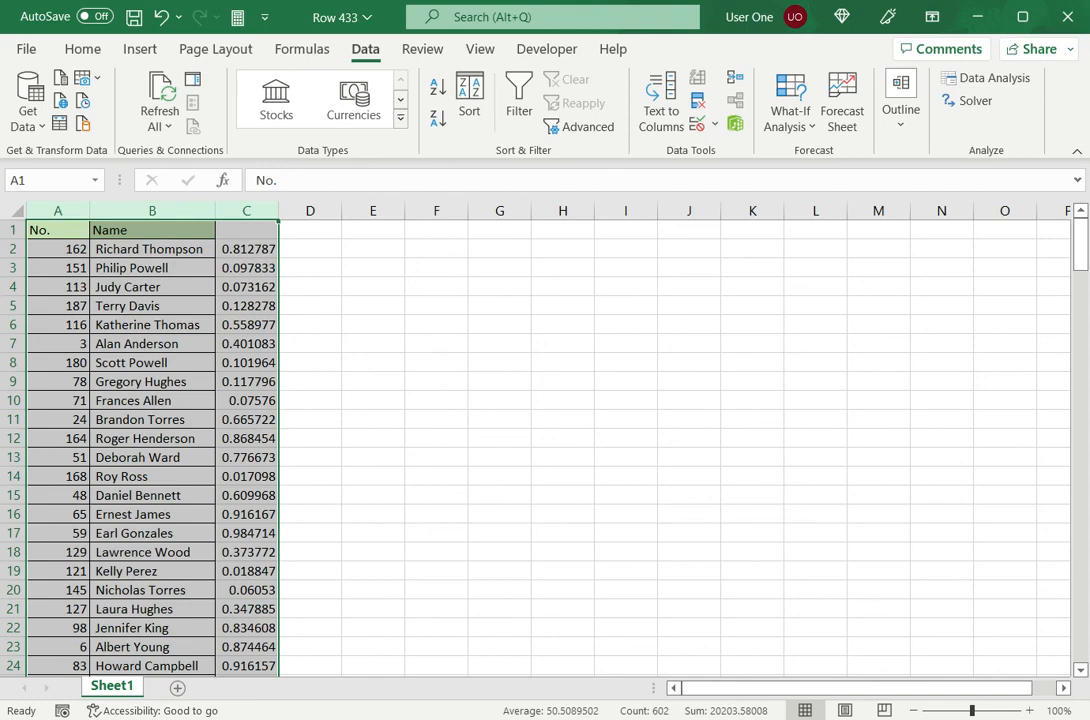
# Select the first 30 names of the shuffled list, B2 through B31, as the random sample.
pyautogui.click(152, 249)
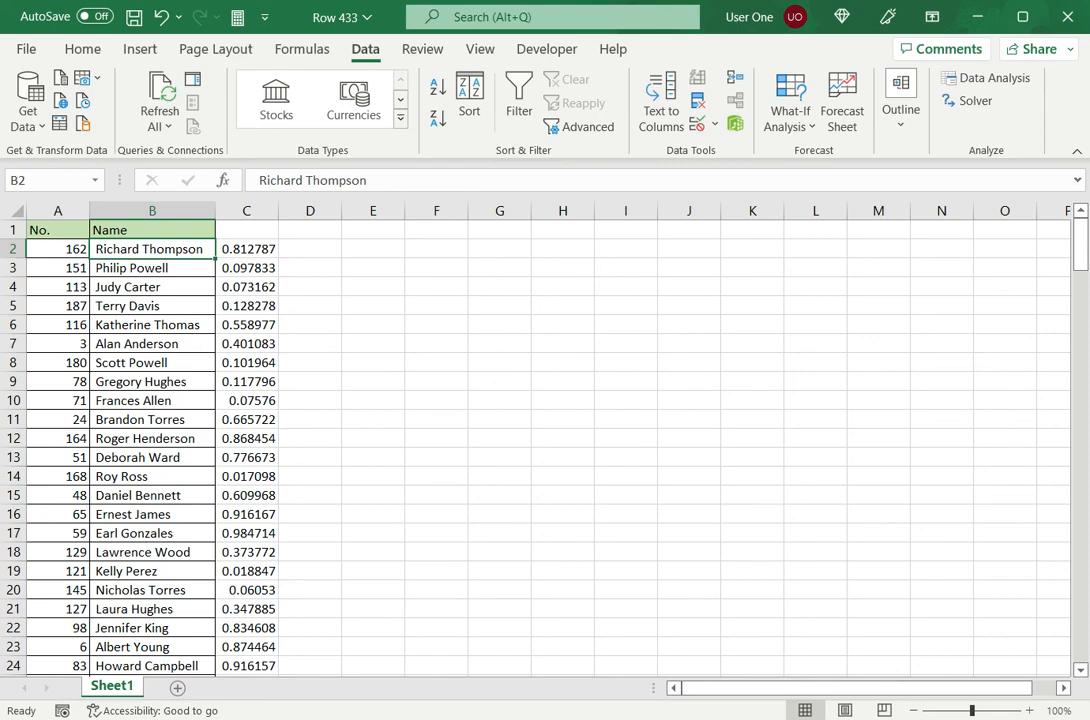
pyautogui.moveTo(152, 249); pyautogui.dragTo(152, 666)
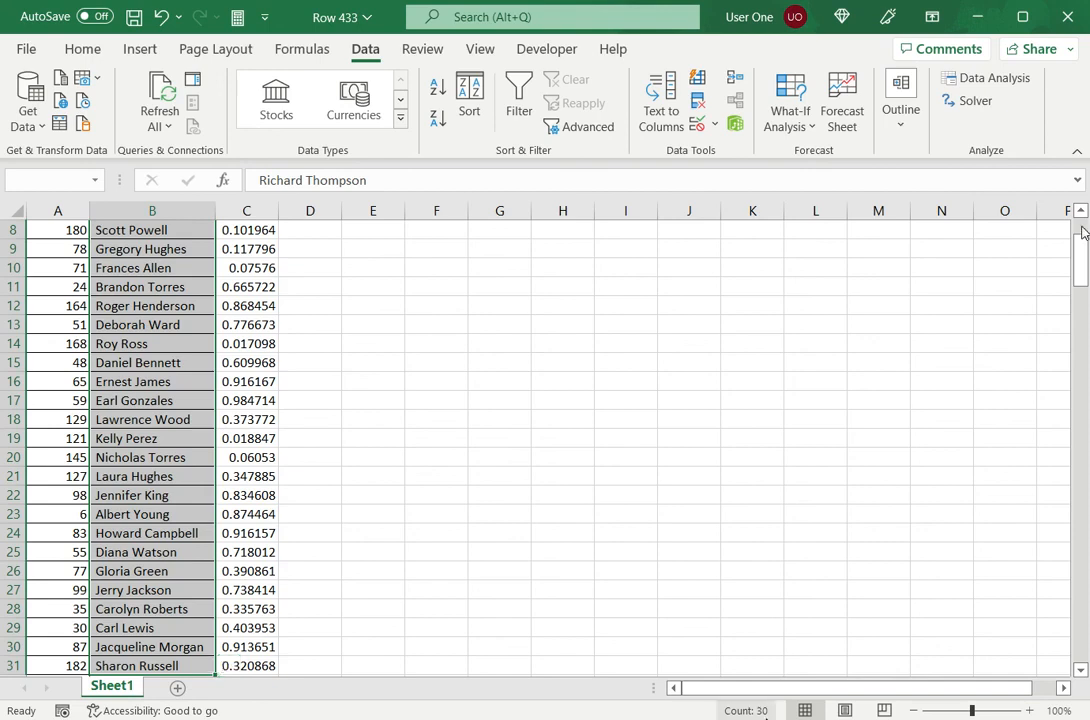
pyautogui.scroll(3, 1083, 232)
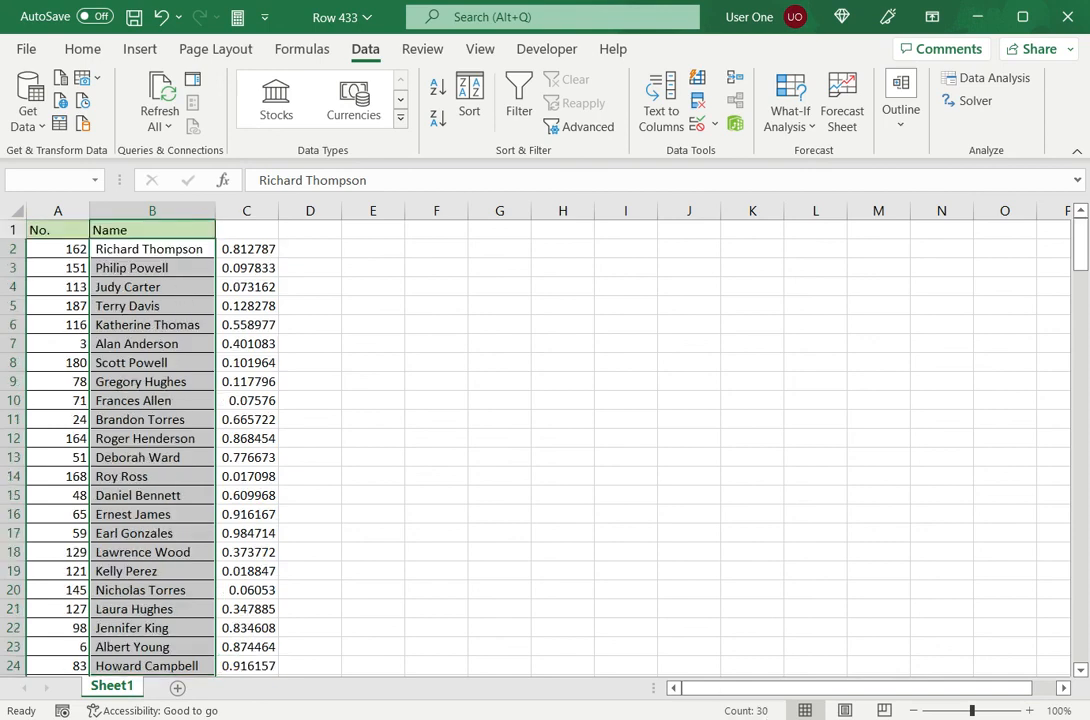